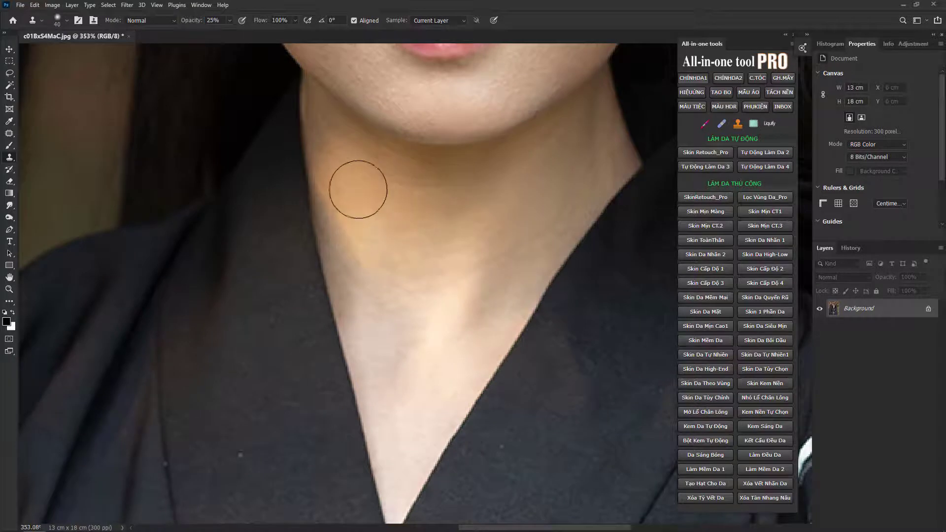
Step: Even out the uneven skin tones on the neck and upper chest with a 25 px Clone Stamp at 25% opacity
key("bracketright")
left_click(337, 194, "alt")
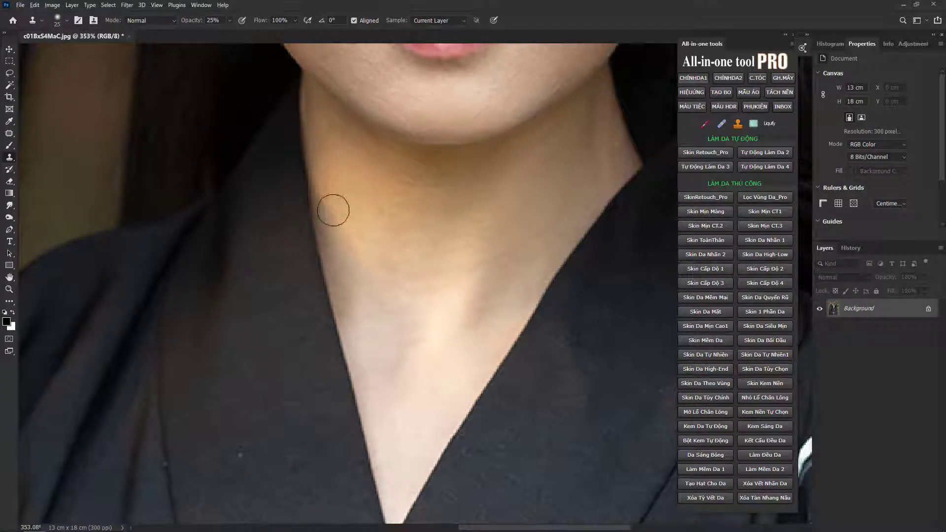
mouse_move(343, 250)
left_mouse_down()
mouse_move(347, 300)
mouse_move(349, 280)
left_mouse_up()
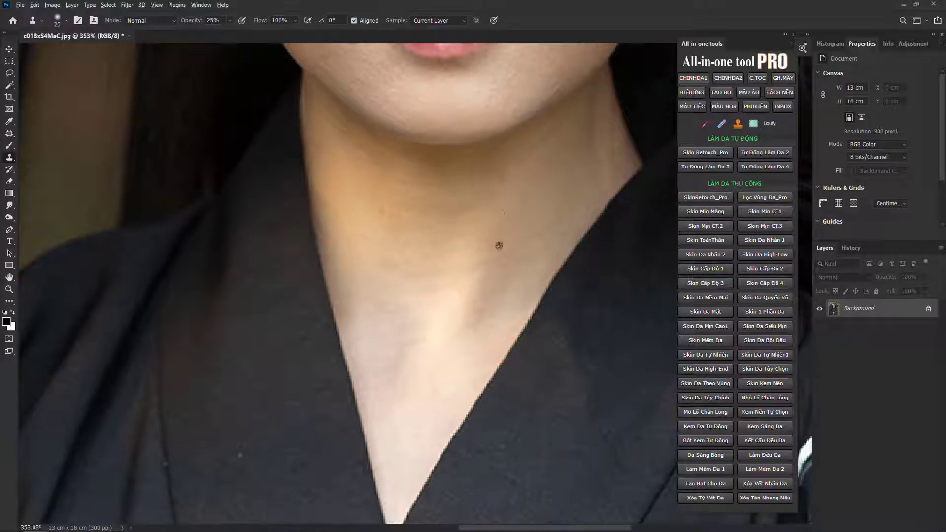
left_click(413, 348, "alt")
left_click(434, 325, "alt")
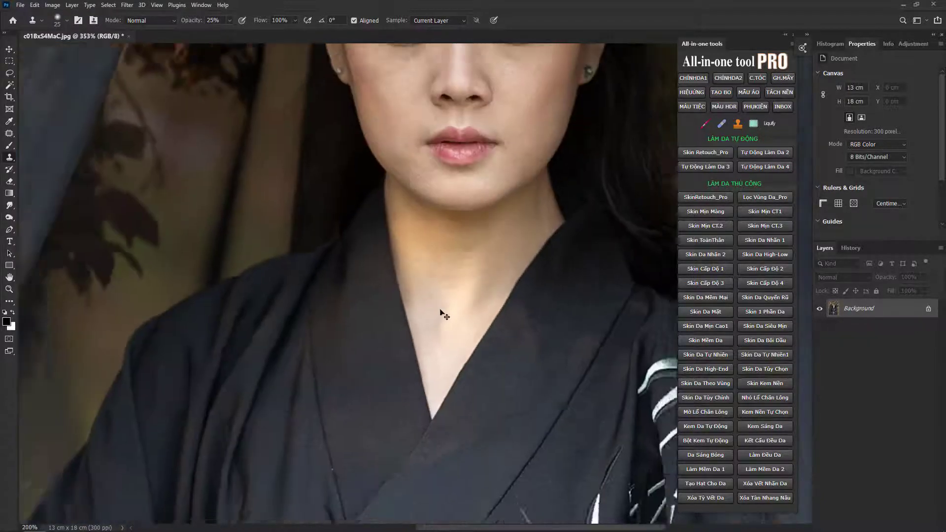
left_click(460, 297, "alt")
left_click(488, 277, "alt")
Step: Clone clean skin over the blemished area at the nose bridge between the eyes
left_click(468, 241, "ctrl")
left_click(468, 241, "ctrl")
left_click(469, 241, "ctrl")
left_click(468, 240, "ctrl")
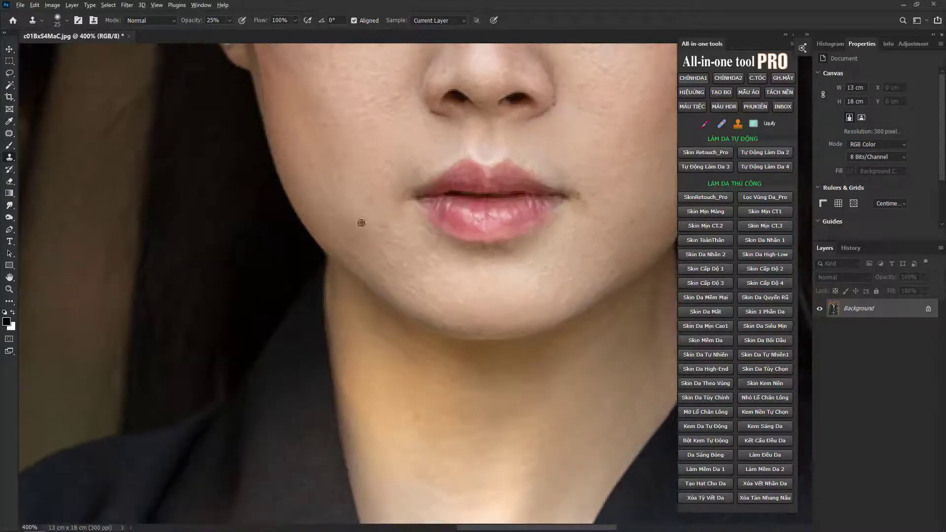
left_click_drag(357, 138, 402, 402)
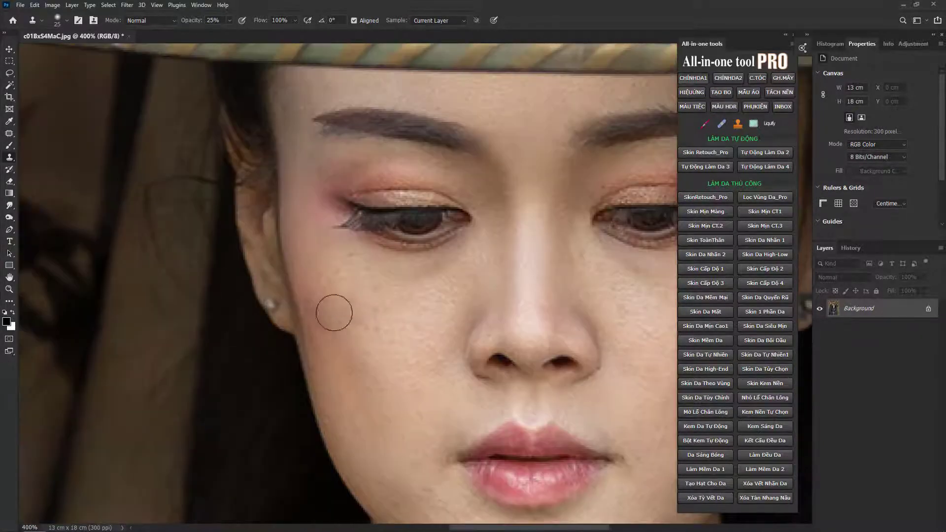
left_click_drag(496, 215, 474, 278)
left_click(487, 281, "alt")
left_click(488, 263)
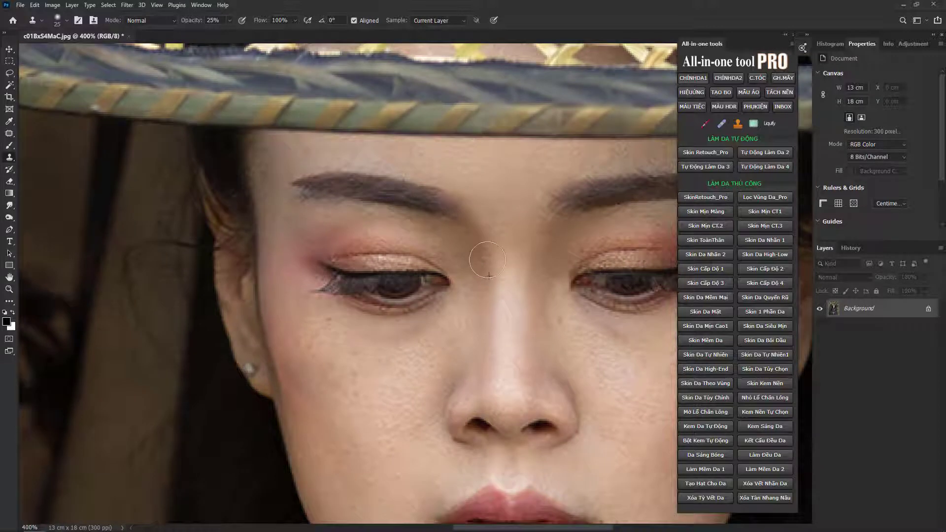
left_click(582, 162, "alt")
Step: Clone away the under-eye shadow and the small moles on the cheek below the subject's left eye
key("ctrl+minus")
key("ctrl+minus")
key("ctrl+minus")
key("ctrl+minus")
key("ctrl+minus")
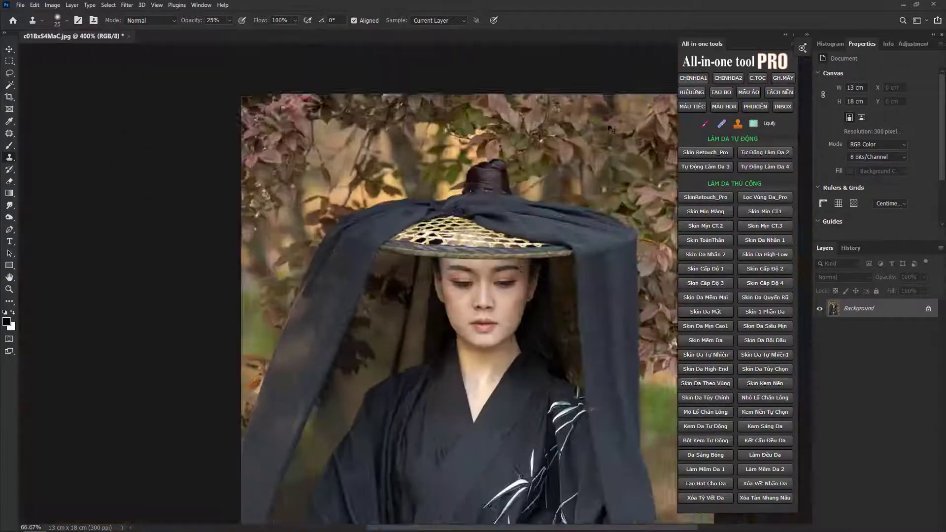
scroll(480, 283, "up", 5)
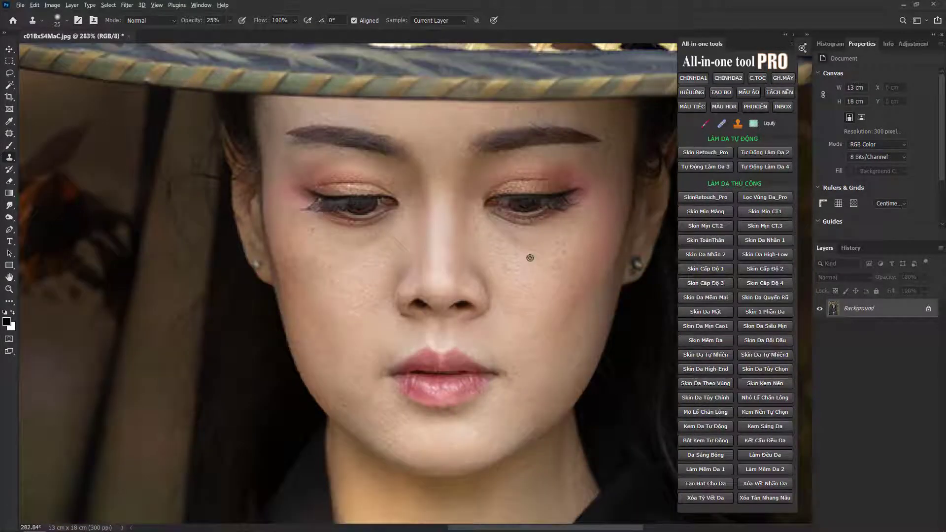
left_click(512, 280, "alt")
mouse_move(516, 240)
left_mouse_down()
mouse_move(511, 279)
mouse_move(479, 228)
left_mouse_up()
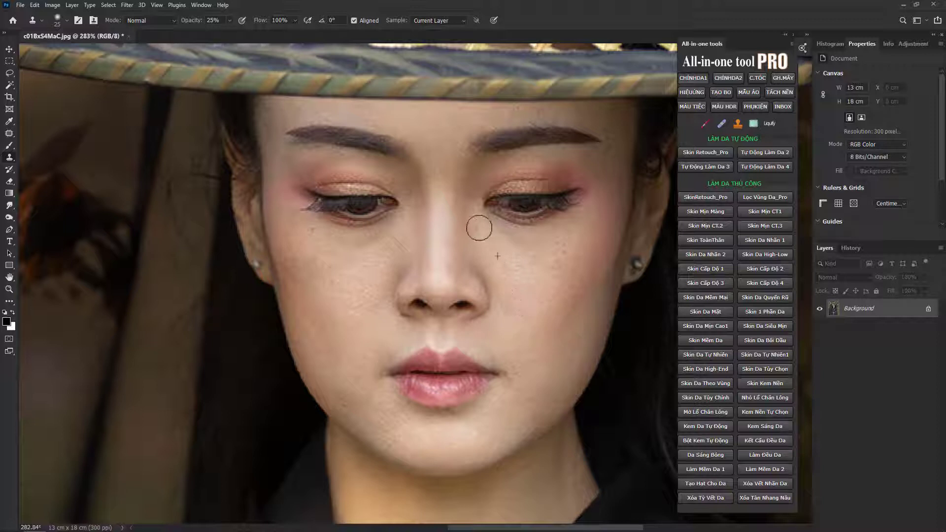
left_click(558, 253, "alt")
left_click_drag(558, 258, 557, 260)
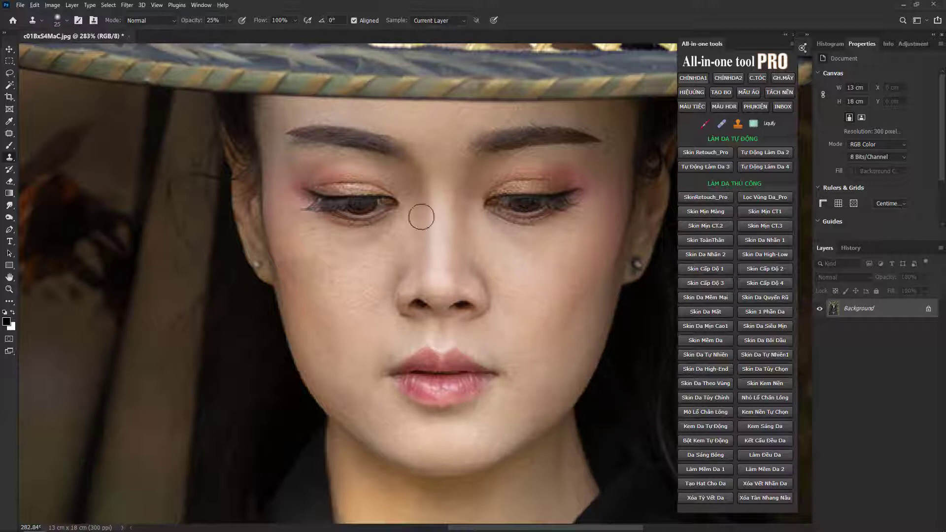
Step: Clone clean skin over the blemishes on the subject's right cheek and the spot below the lower lip
left_click(326, 257, "alt")
left_click_drag(315, 273, 325, 291)
left_click(333, 269, "alt")
left_click(441, 412)
scroll(564, 274, "down", 4)
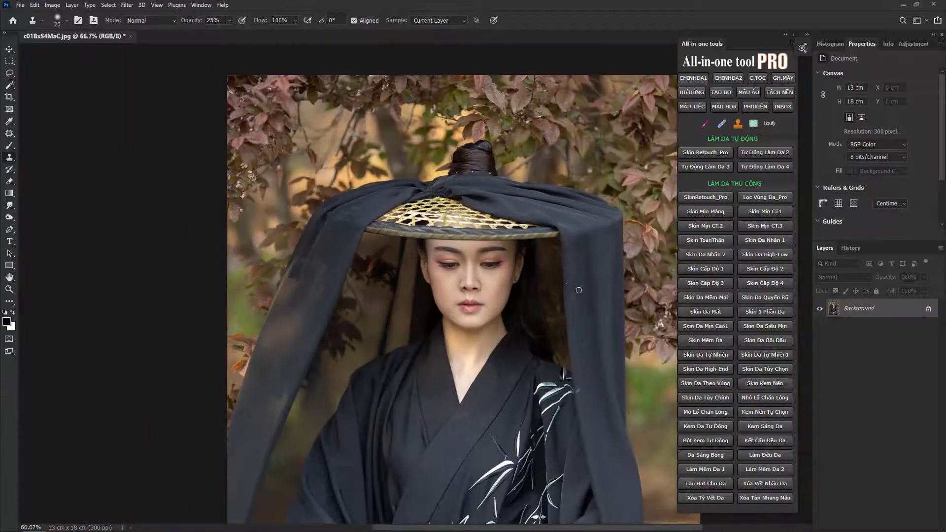
Step: Apply the Skin ToànThân full-body retouch to the portrait and set the mask brush's flow to 59%
scroll(567, 328, "up", 1)
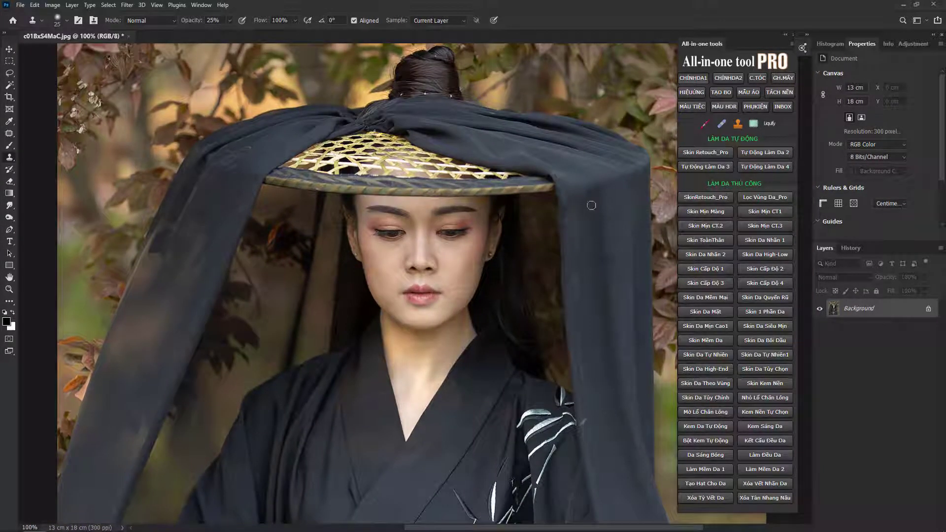
left_click(695, 240)
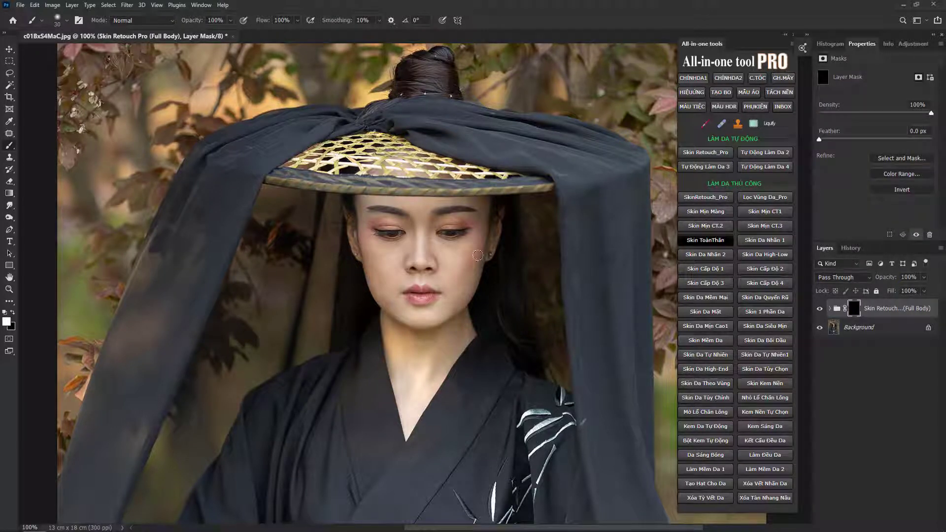
scroll(449, 252, "up", 4)
scroll(495, 244, "down", 3)
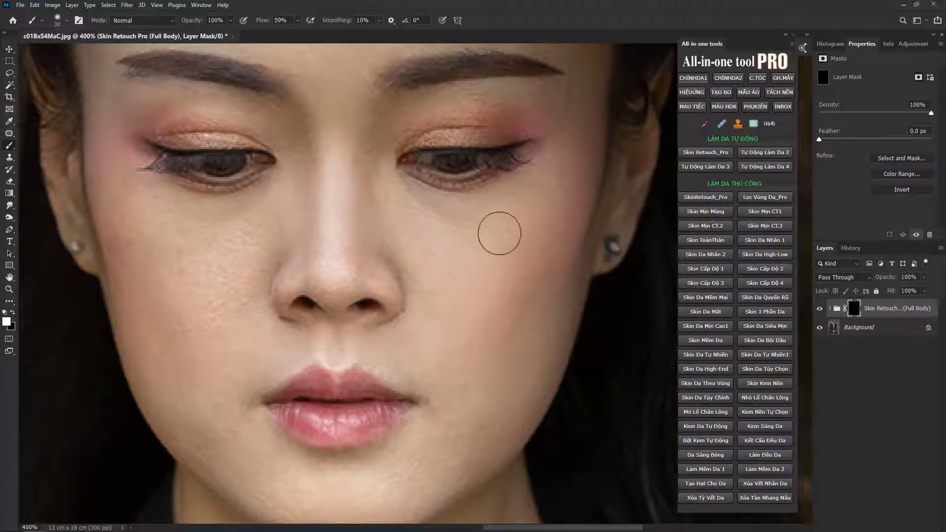
Step: Paint white on the retouch group's mask over the nose and cheeks with 20 to 30 px brushes to smooth the skin
key("bracketleft")
mouse_move(338, 132)
left_mouse_down()
mouse_move(336, 264)
mouse_move(337, 220)
left_mouse_up()
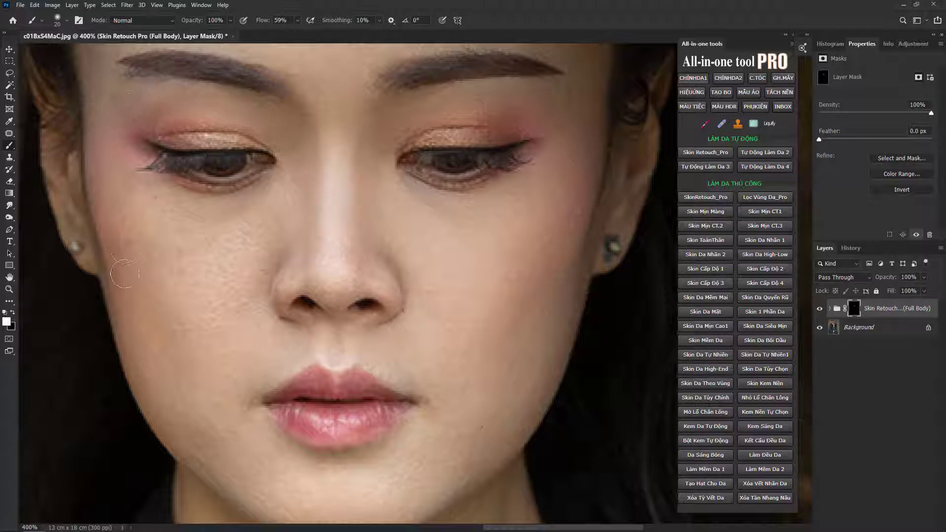
scroll(124, 273, "down", 2)
key("bracketright")
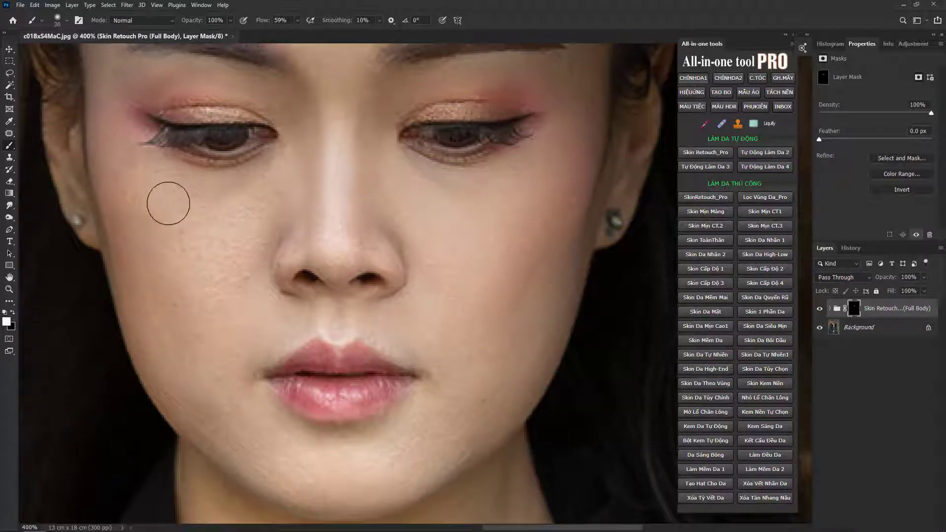
mouse_move(233, 217)
left_mouse_down()
mouse_move(212, 276)
mouse_move(238, 279)
left_mouse_up()
mouse_move(223, 330)
left_mouse_down()
mouse_move(239, 186)
mouse_move(217, 226)
mouse_move(247, 232)
mouse_move(262, 313)
mouse_move(414, 313)
mouse_move(486, 236)
mouse_move(453, 232)
mouse_move(422, 198)
mouse_move(376, 177)
mouse_move(327, 169)
mouse_move(281, 192)
left_mouse_up()
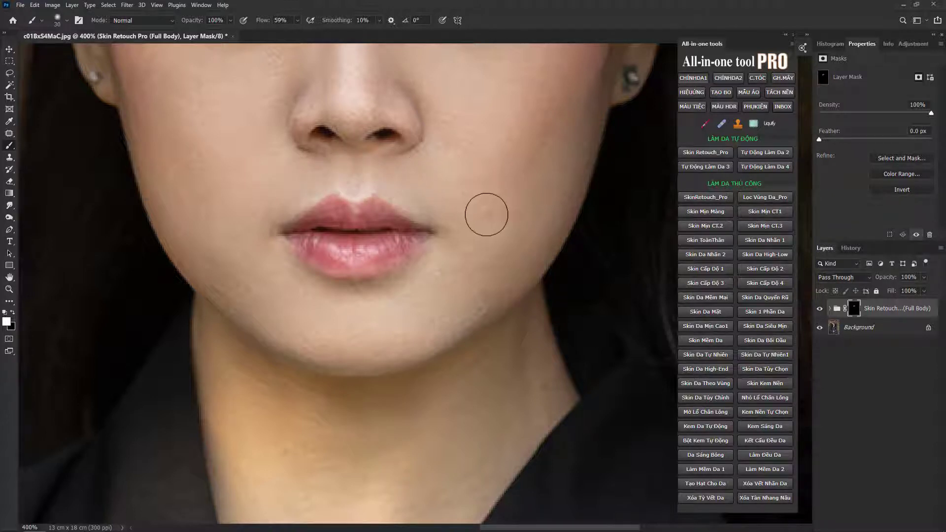
Step: Paint the retouch mask over the forehead and above the eyebrows with a 15 px brush
scroll(481, 232, "down", 3)
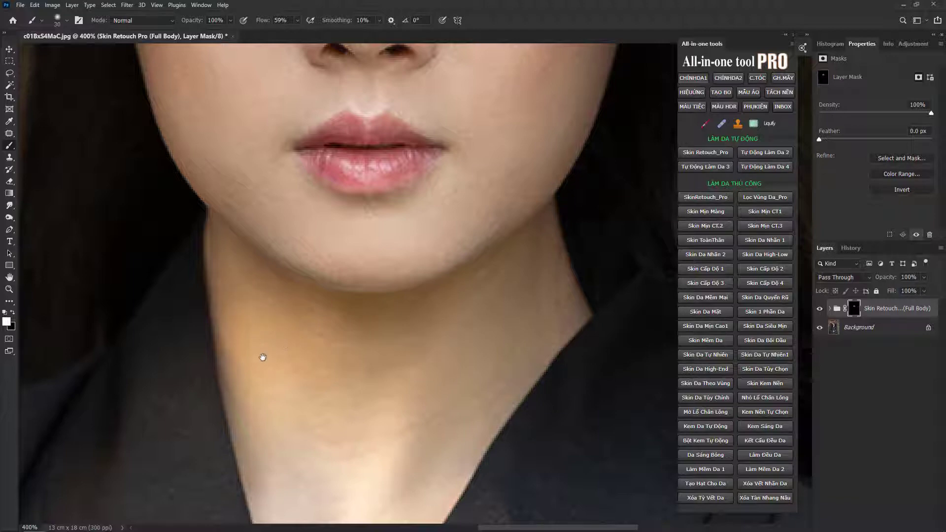
left_click_drag(262, 356, 295, 215)
left_click_drag(492, 158, 516, 446)
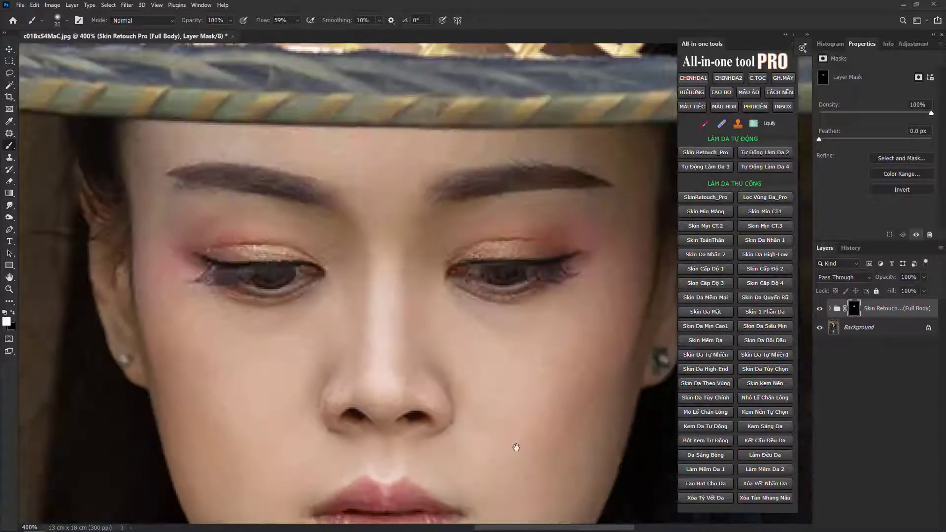
scroll(516, 446, "up", 4)
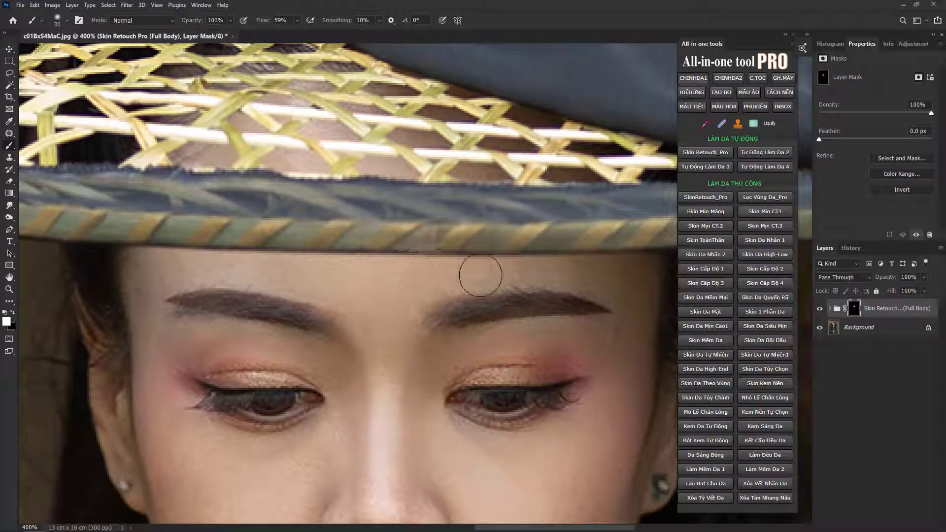
key("bracketleft")
key("bracketleft")
key("bracketleft")
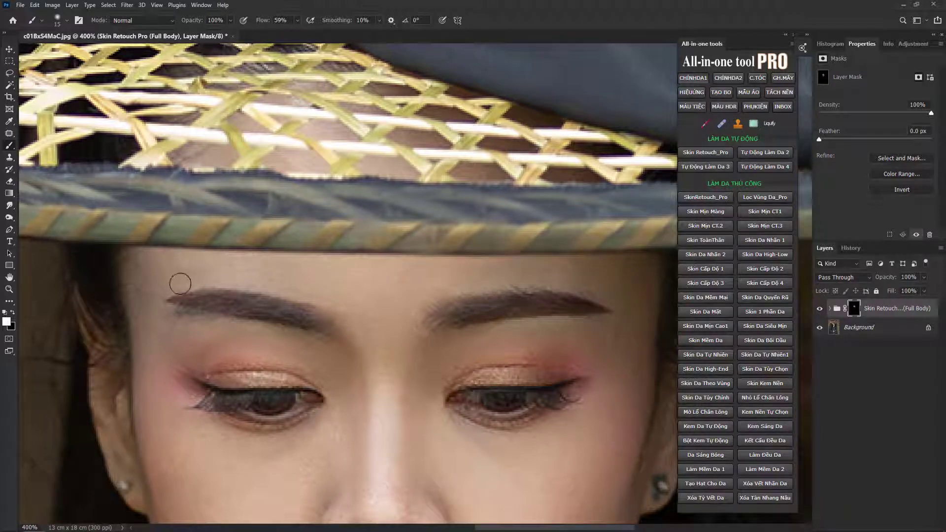
Step: Paint the retouch mask along the jawline and neck, and compare the result with the retouch group hidden and shown
scroll(138, 290, "down", 10)
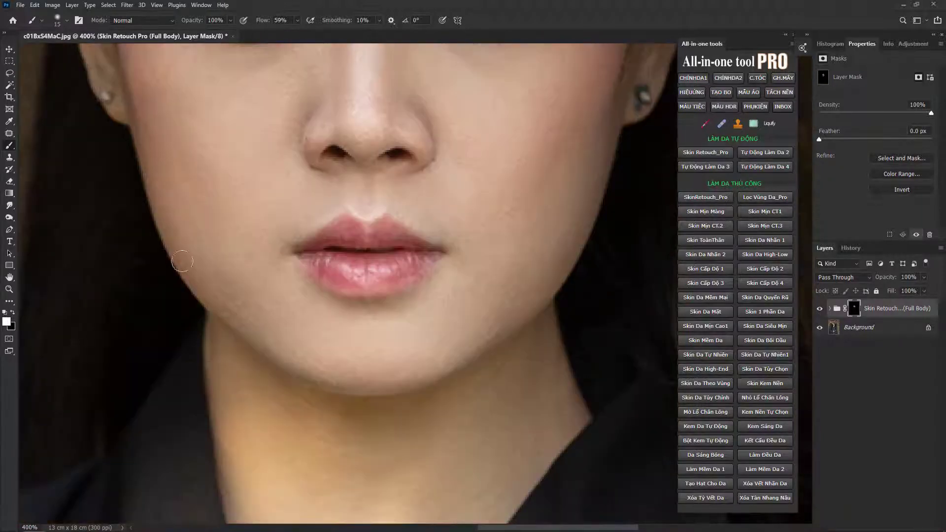
scroll(266, 287, "down", 4)
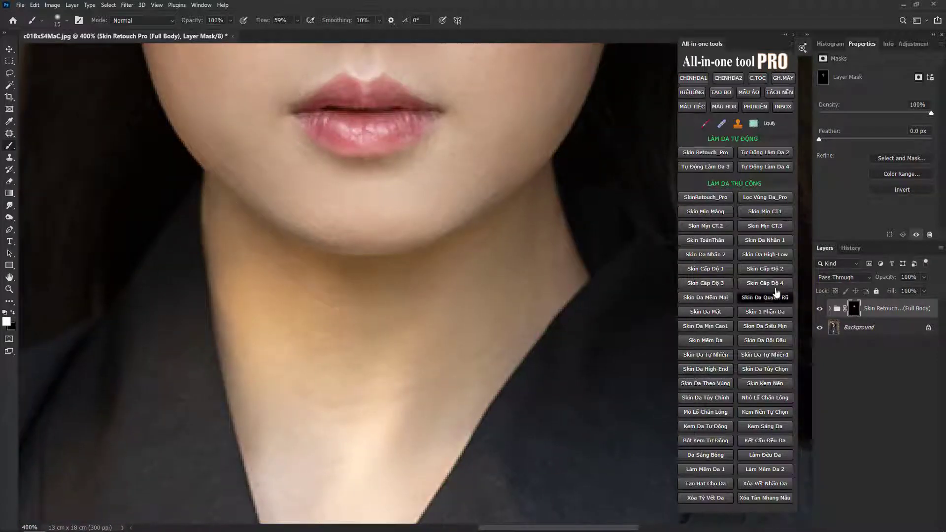
left_click(819, 309)
left_click(820, 309)
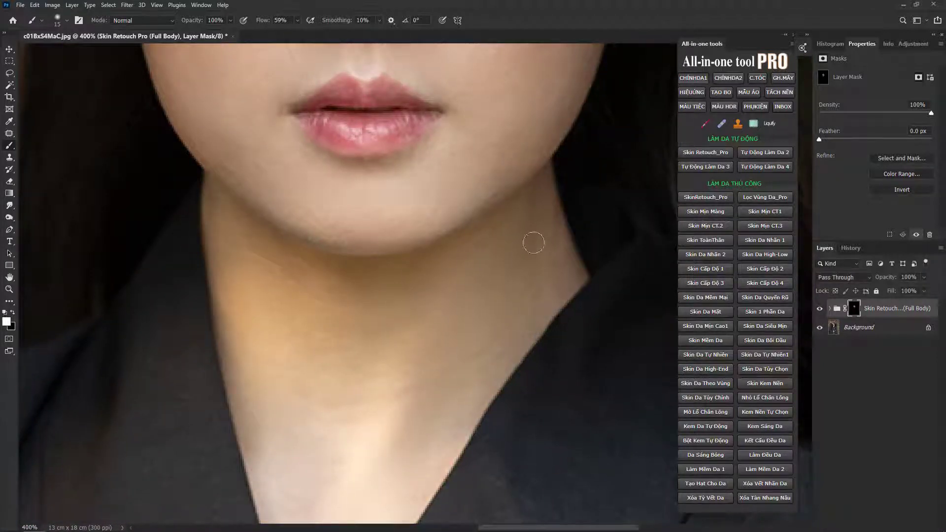
scroll(525, 156, "down", 10)
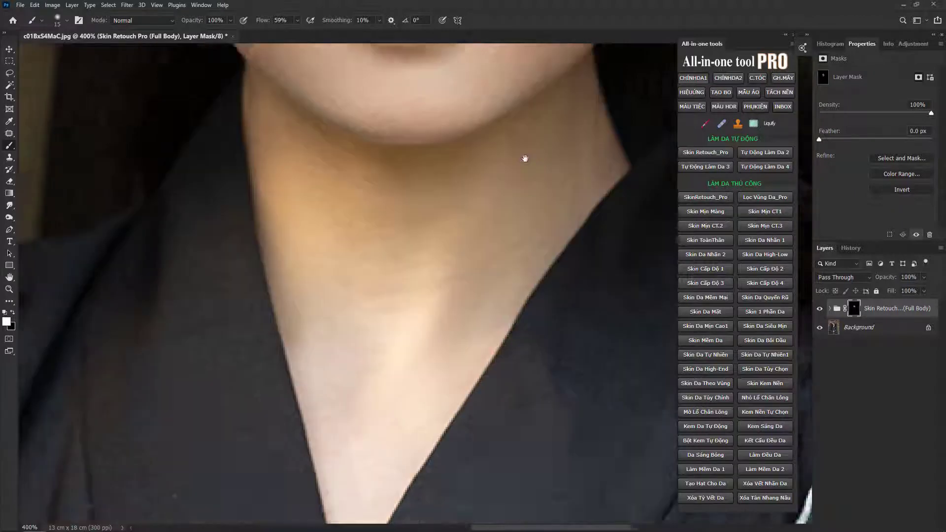
Step: Examine the whole portrait at reduced magnification to judge the overall skin smoothing
key("ctrl+minus")
key("ctrl+minus")
key("ctrl+minus")
key("ctrl+minus")
key("ctrl+minus")
key("ctrl+minus")
key("ctrl+minus")
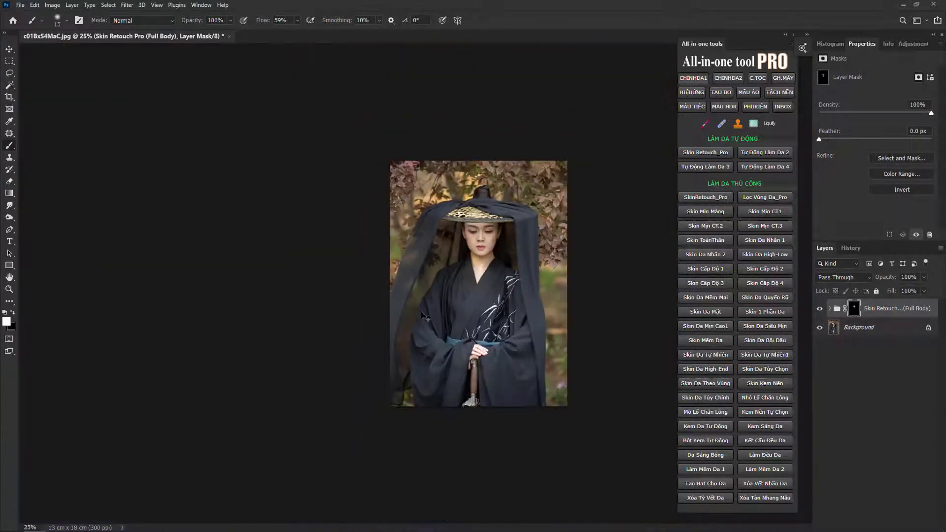
left_click_drag(484, 248, 523, 248)
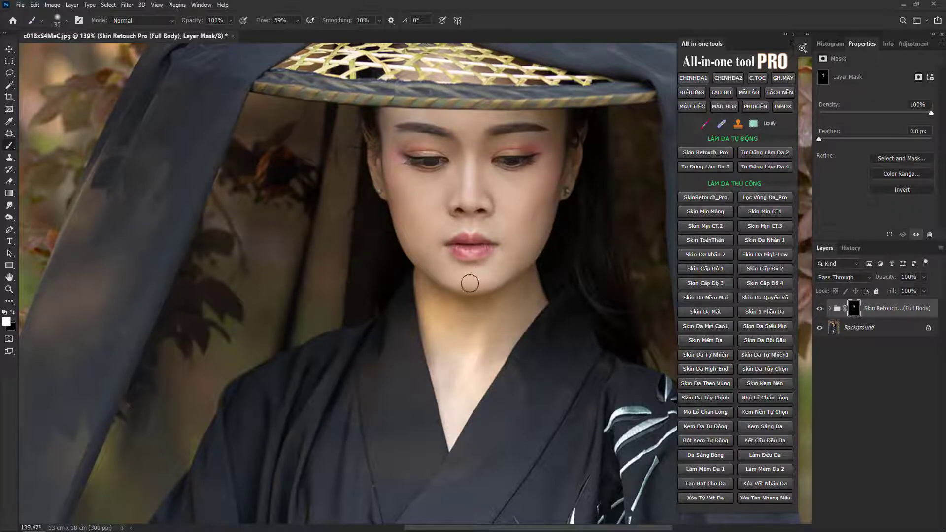
Step: Reduce the brush to 8 px for fine mask work on the skin around the lips and chin
left_click_drag(496, 293, 519, 318)
key("bracketleft")
key("bracketleft")
key("bracketleft")
key("bracketleft")
key("bracketleft")
key("bracketleft")
key("bracketleft")
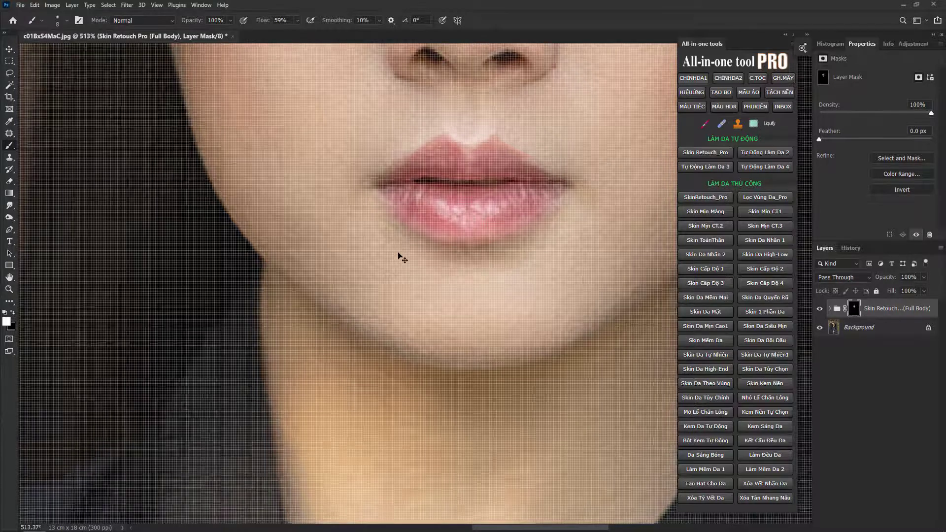
key("ctrl+minus")
left_click(180, 6)
mouse_move(199, 6)
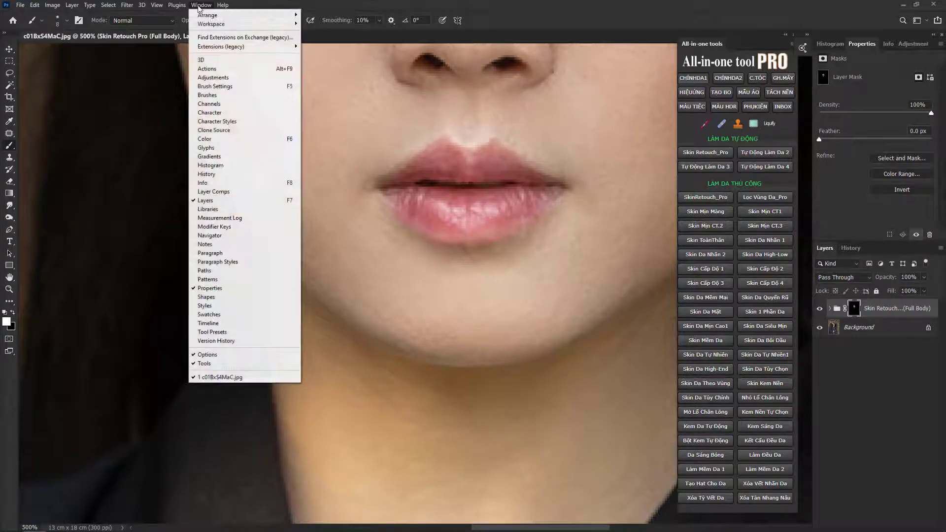
left_click(497, 269)
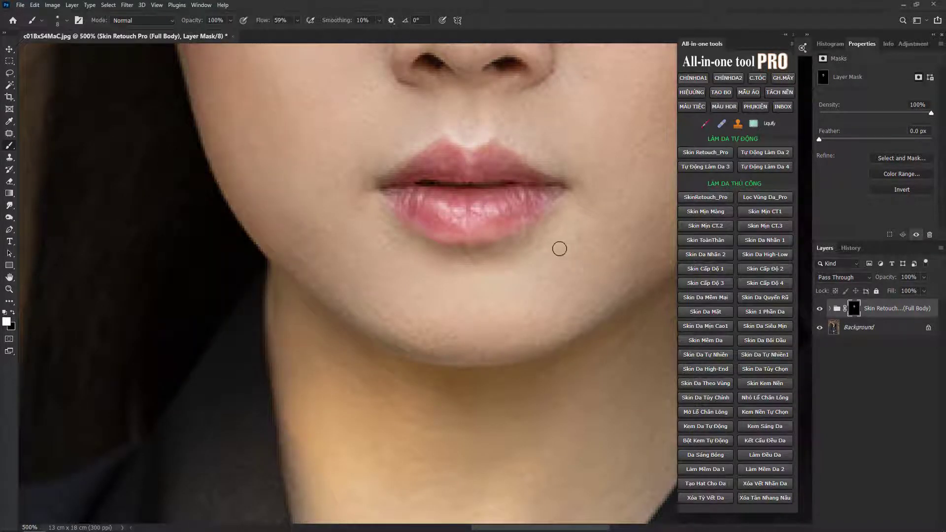
Step: Compare the portrait with and without the retouch group, and merge the visible layers into one
key("ctrl+1")
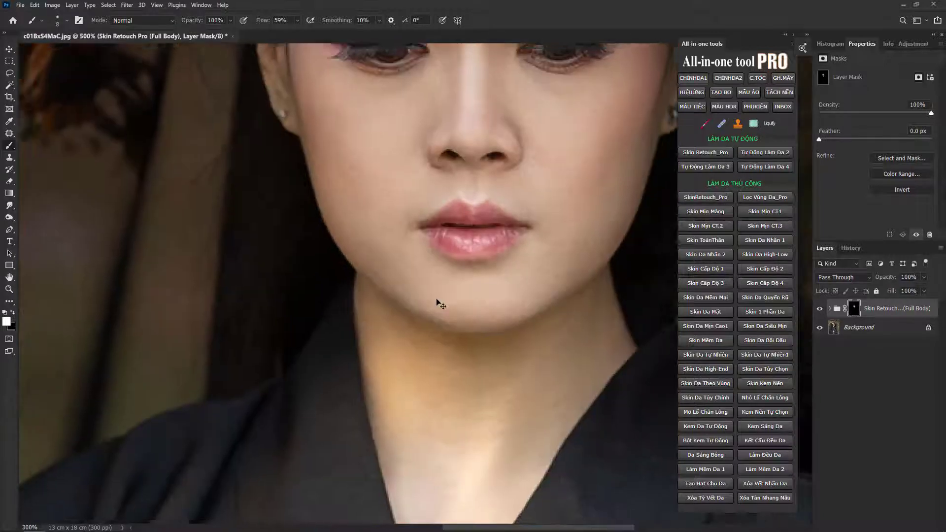
left_click(819, 309)
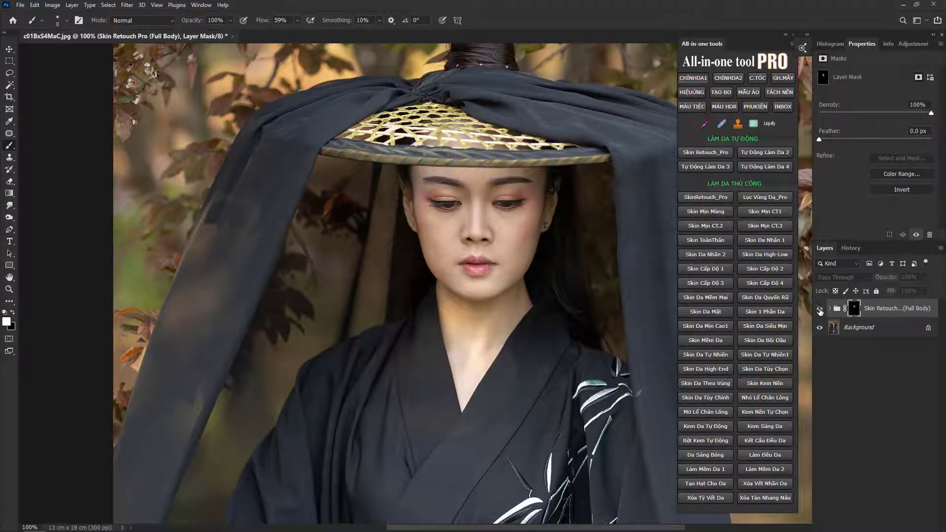
left_click(819, 311)
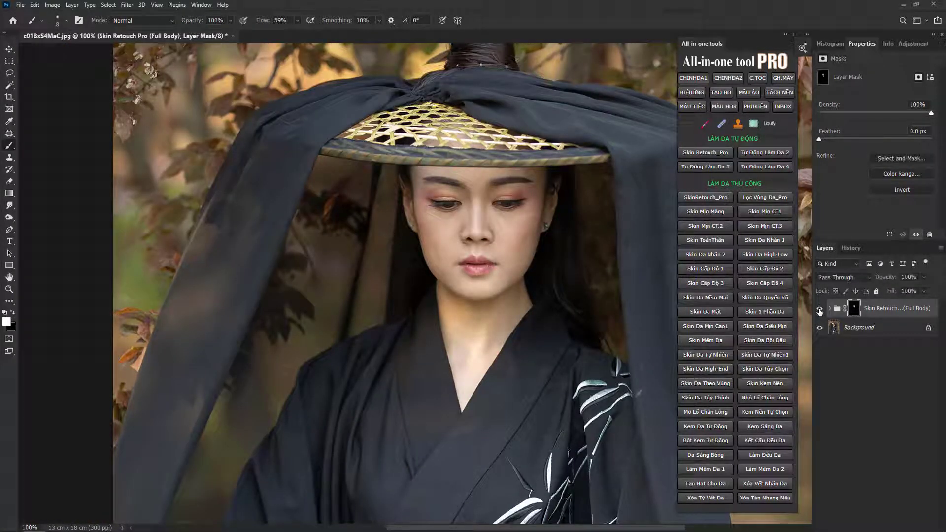
left_click_drag(524, 254, 557, 293)
left_click(820, 310)
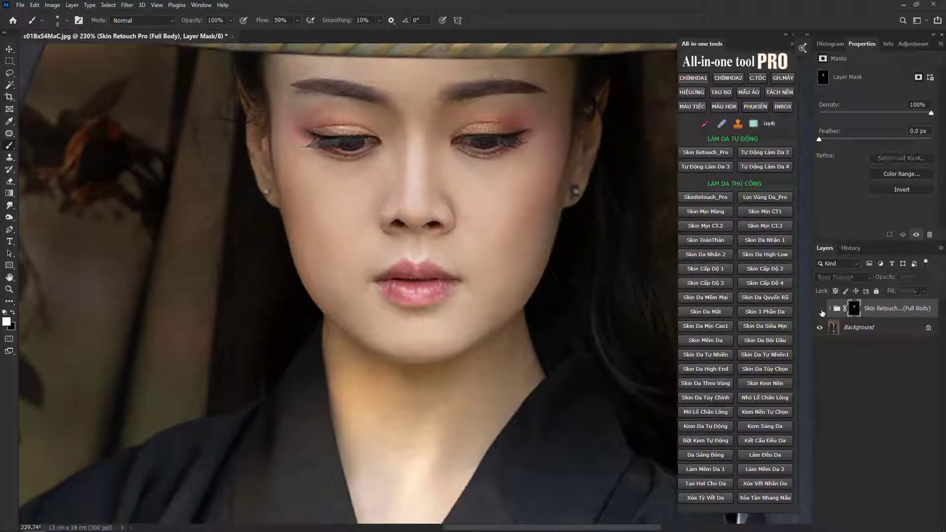
left_click(820, 309)
left_click(820, 310)
key("ctrl+shift+e")
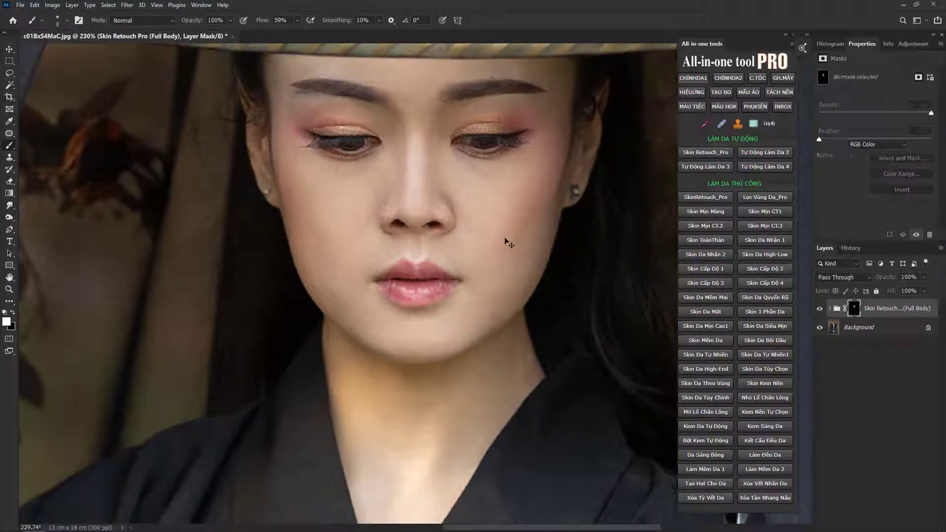
Step: Try the Nâu Mùa Đông winter tone on the retouched portrait, and delete its layer group
key("ctrl+minus")
key("ctrl+minus")
key("ctrl+minus")
key("ctrl+minus")
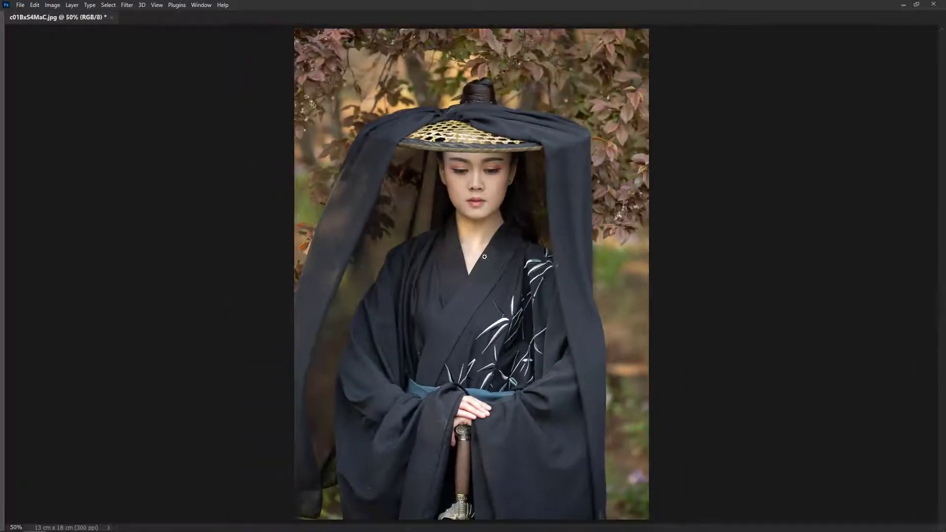
left_click(468, 243)
left_click(467, 244)
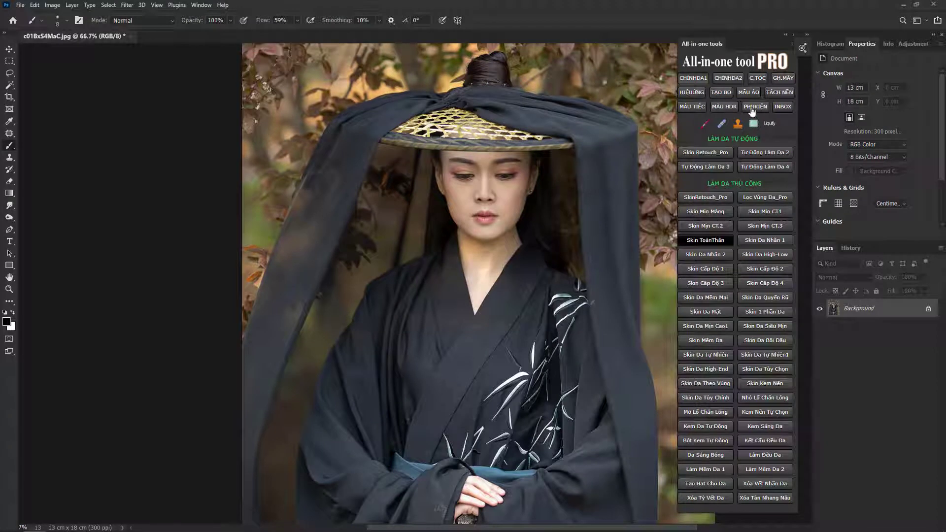
left_click(700, 106)
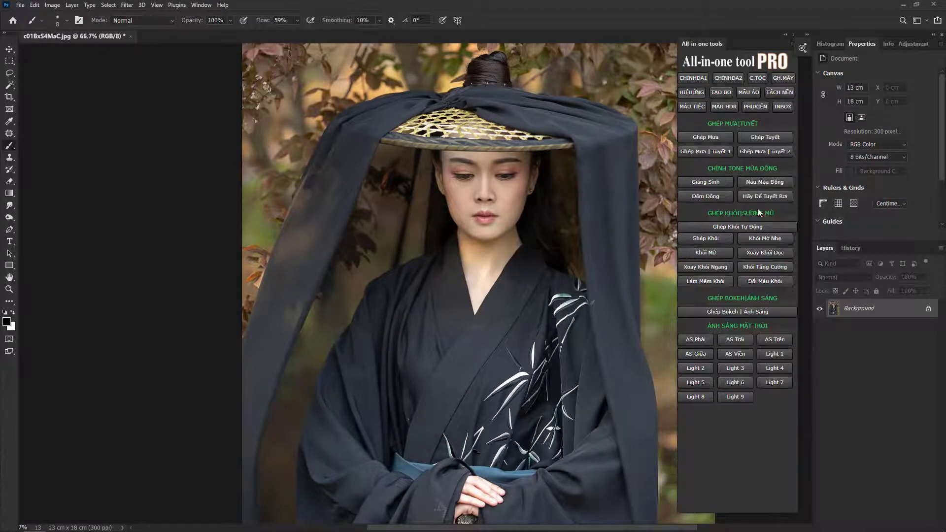
left_click(762, 186)
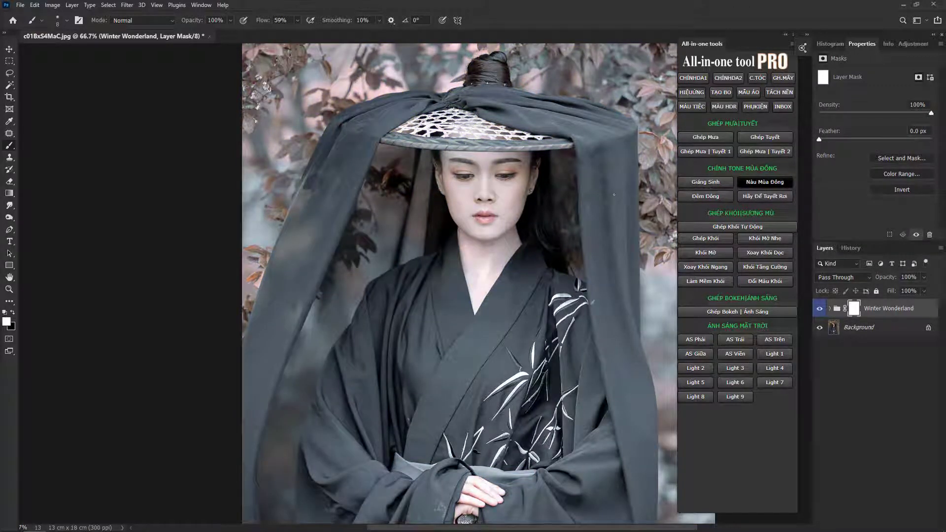
left_click(870, 314)
key("Delete")
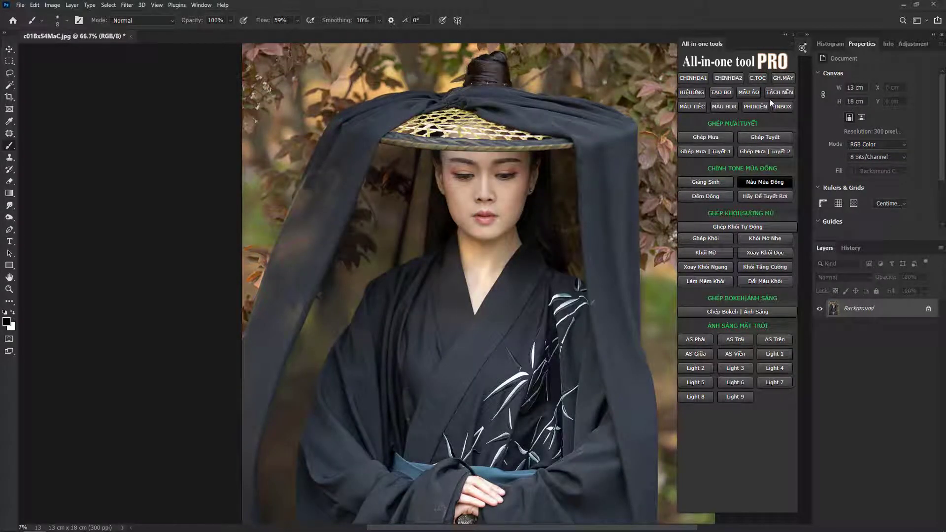
Step: Place the falling yellow leaves overlay with soft colour blurs from the GHÉP PHỤ KIỆN accessory library onto the portrait
left_click(751, 108)
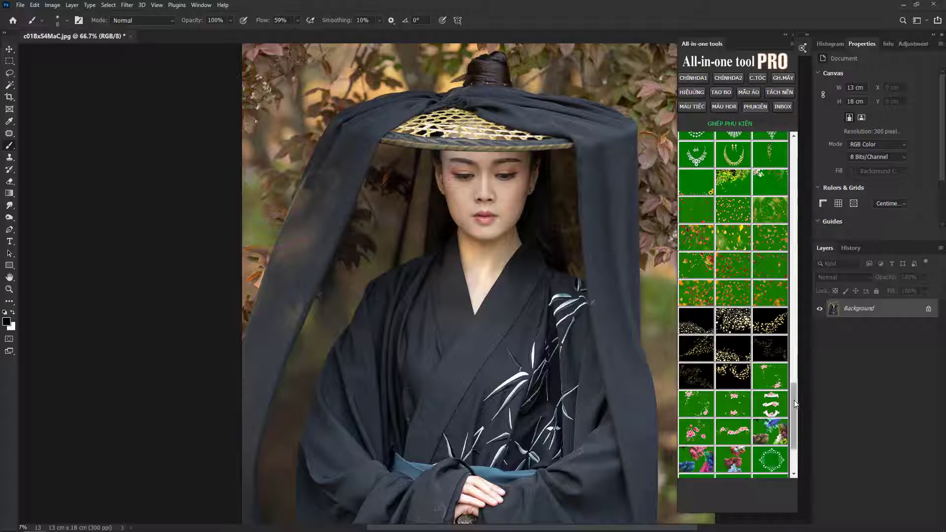
left_click_drag(794, 401, 794, 400)
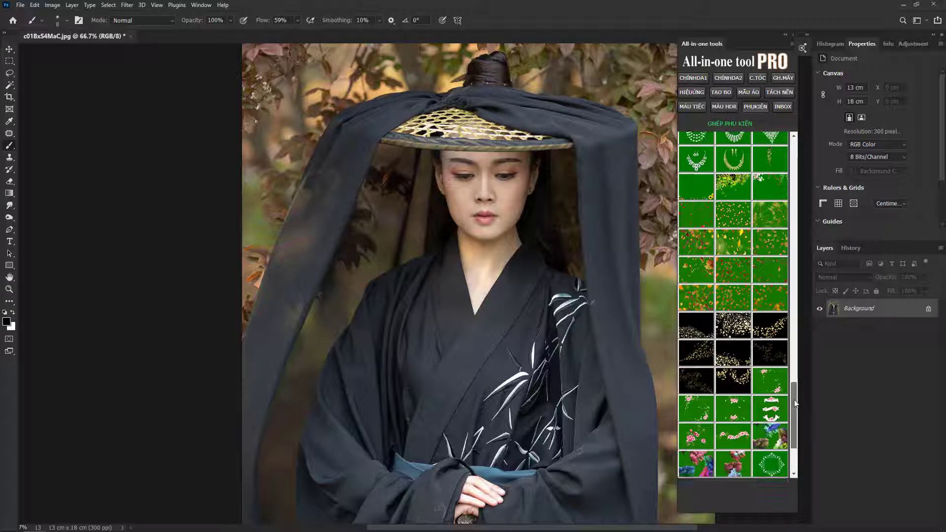
left_click(771, 218)
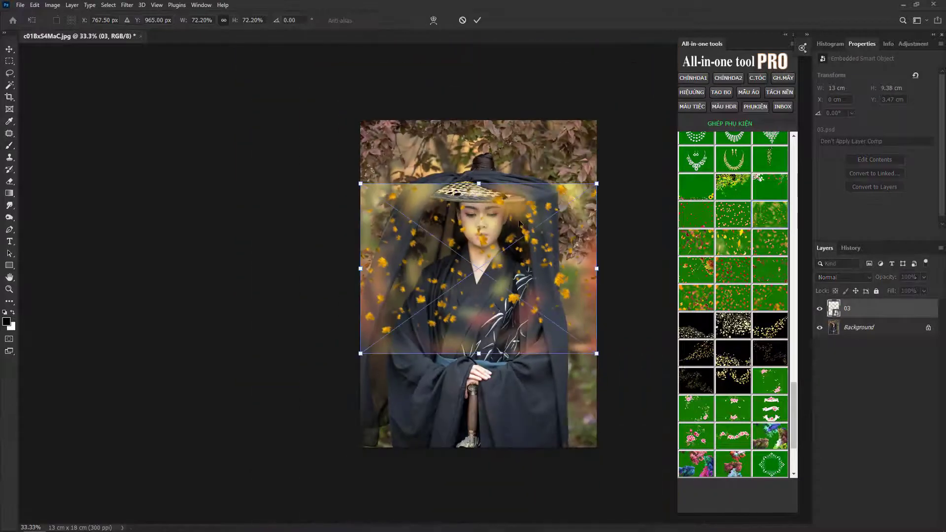
Step: Rotate the leaf overlay 90° clockwise and scale it to cover the whole canvas
right_click(517, 222)
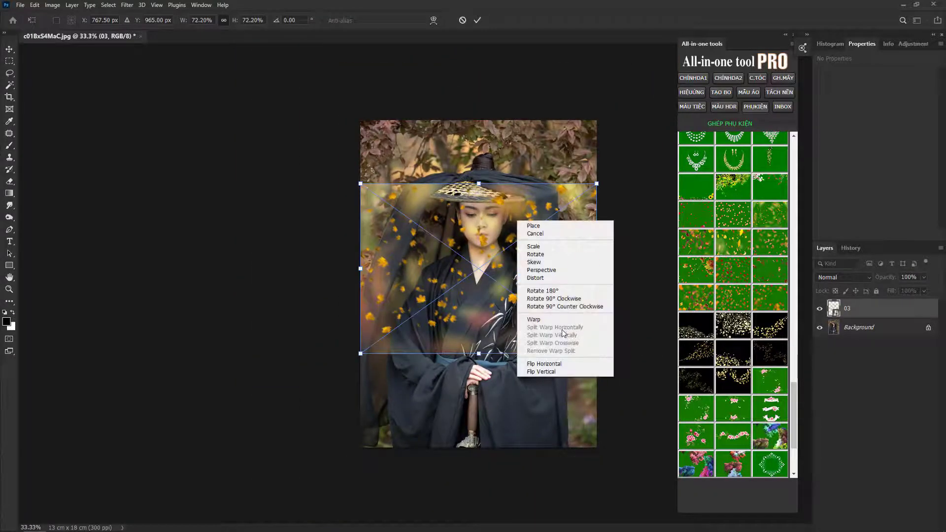
left_click(553, 298)
left_click_drag(526, 252, 493, 221)
left_click_drag(530, 355, 596, 447)
key("Return")
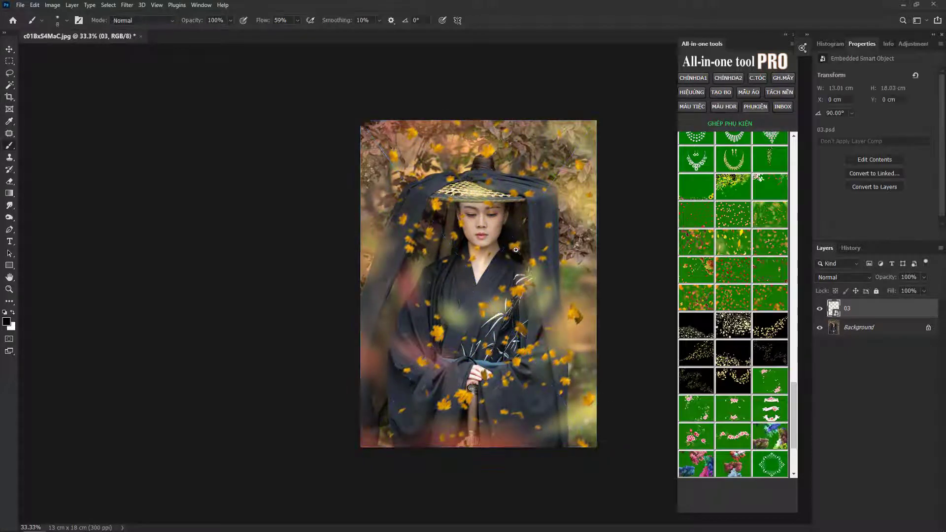
Step: Duplicate the leaf overlay layer and merge the two copies into one pixel layer
scroll(517, 251, "up", 1)
key("e")
key("ctrl+j")
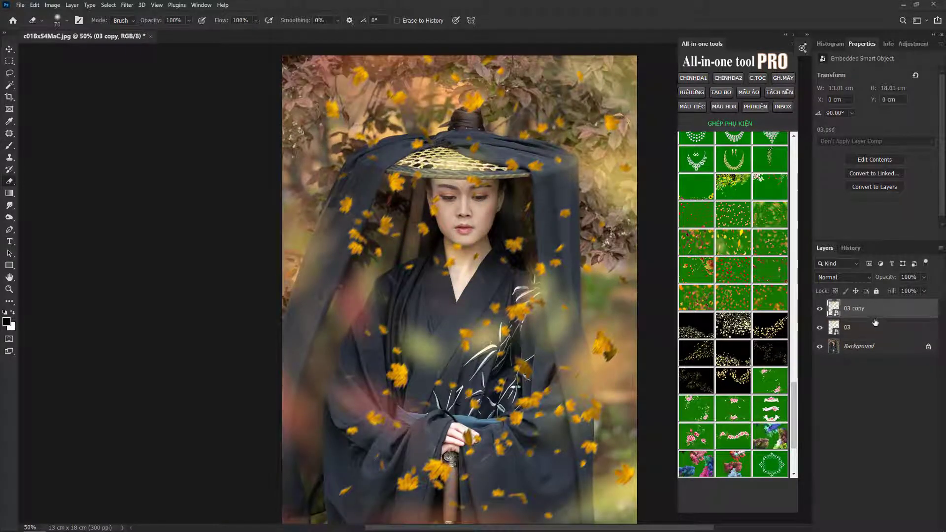
left_click(875, 323, "ctrl")
key("ctrl+e")
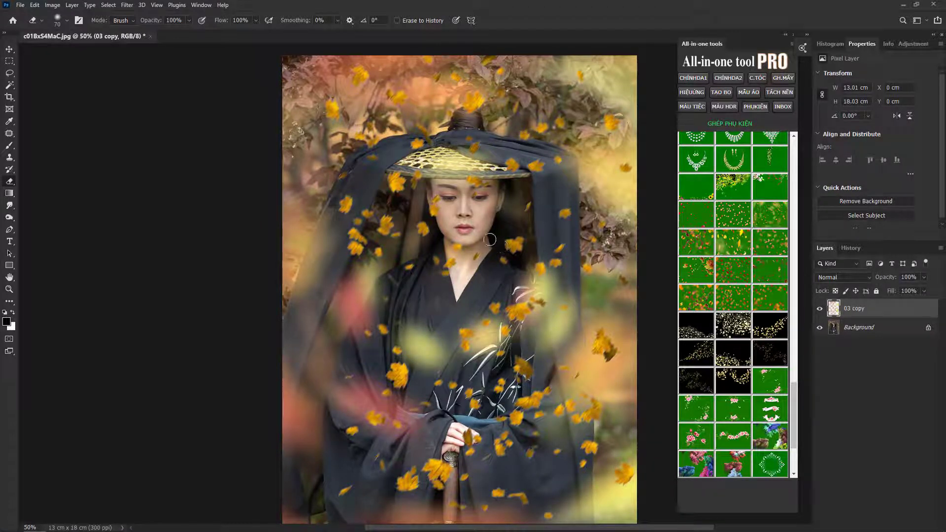
Step: Erase the overlay from the face and chest with a 500 px Eraser, and merge it into the background
key("bracketright")
key("bracketright")
key("bracketright")
key("bracketright")
key("bracketright")
mouse_move(478, 201)
left_mouse_down()
mouse_move(447, 222)
mouse_move(465, 246)
mouse_move(492, 249)
left_mouse_up()
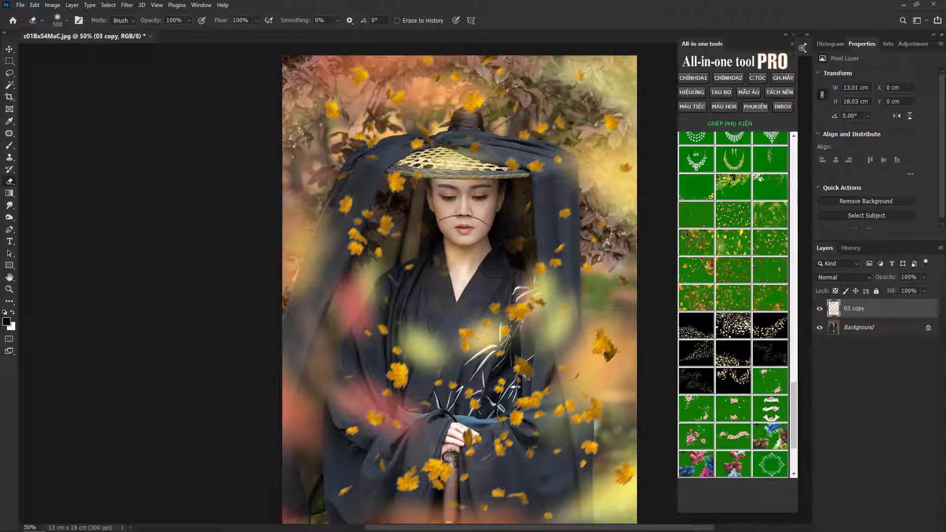
mouse_move(449, 309)
left_mouse_down()
mouse_move(446, 330)
mouse_move(458, 335)
mouse_move(453, 325)
mouse_move(476, 279)
mouse_move(460, 276)
left_mouse_up()
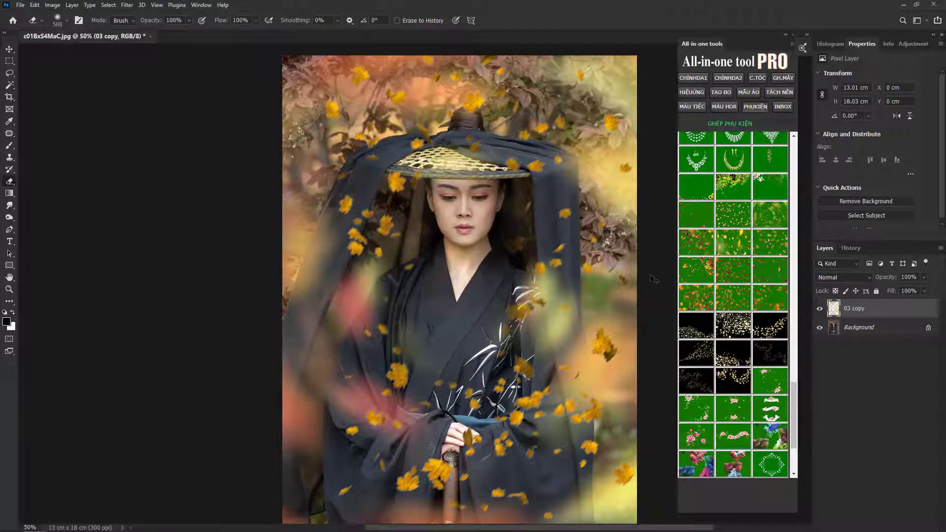
key("ctrl+e")
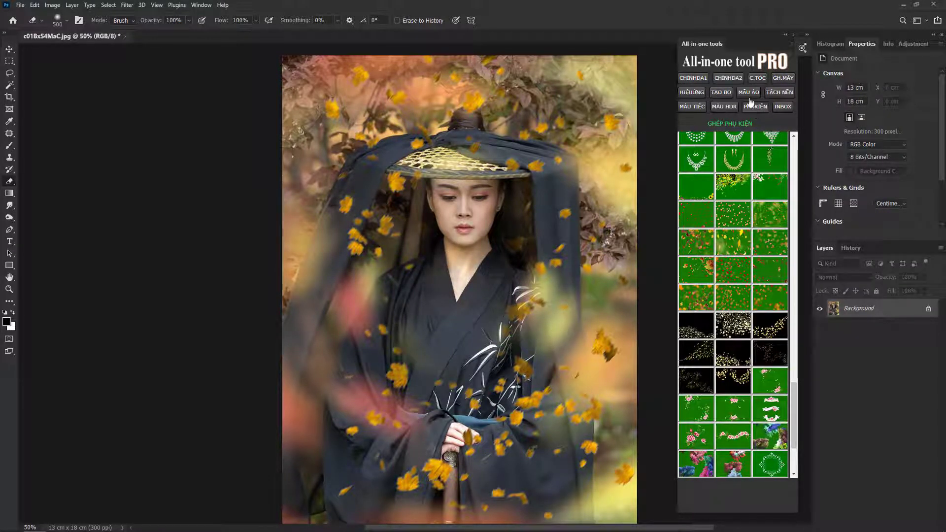
Step: Apply the Nâu Mùa Đông winter tone to the leaf composite, and dismiss the save dialog without saving
left_click(693, 93)
left_click(765, 182)
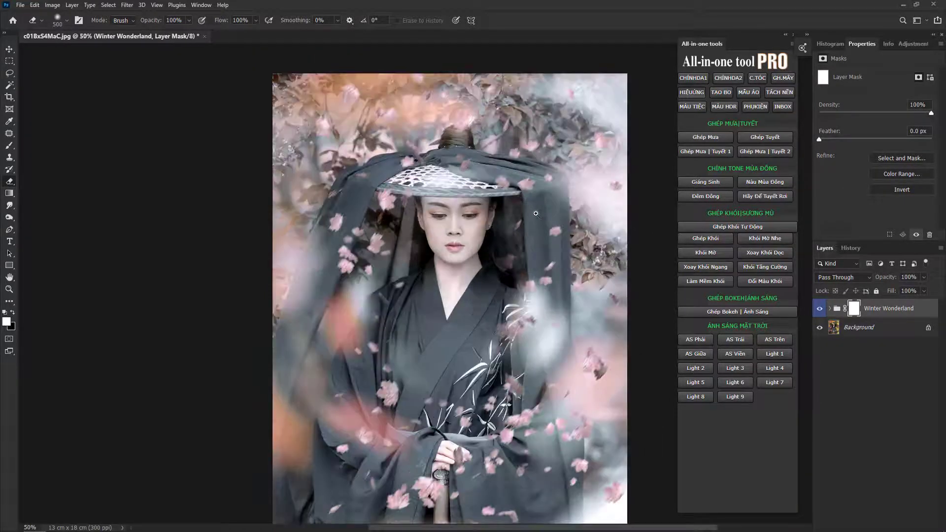
key("ctrl+s")
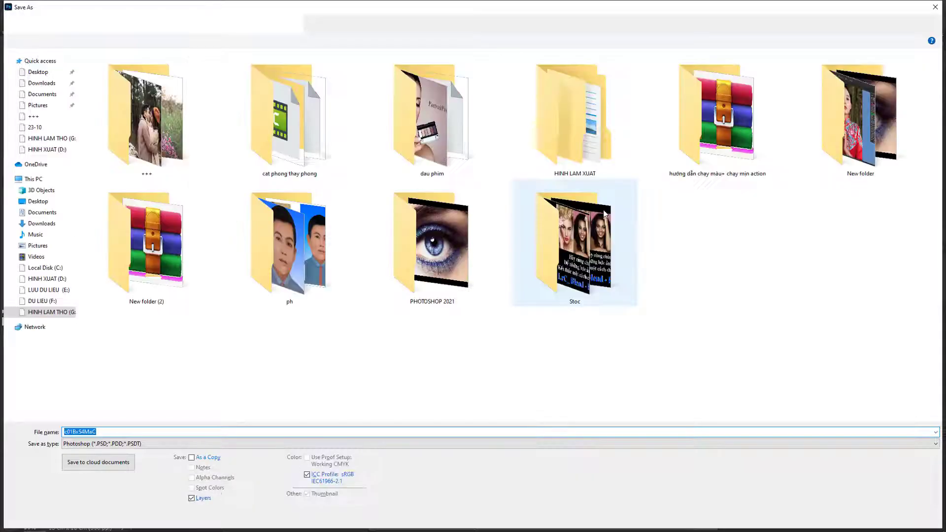
key("Escape")
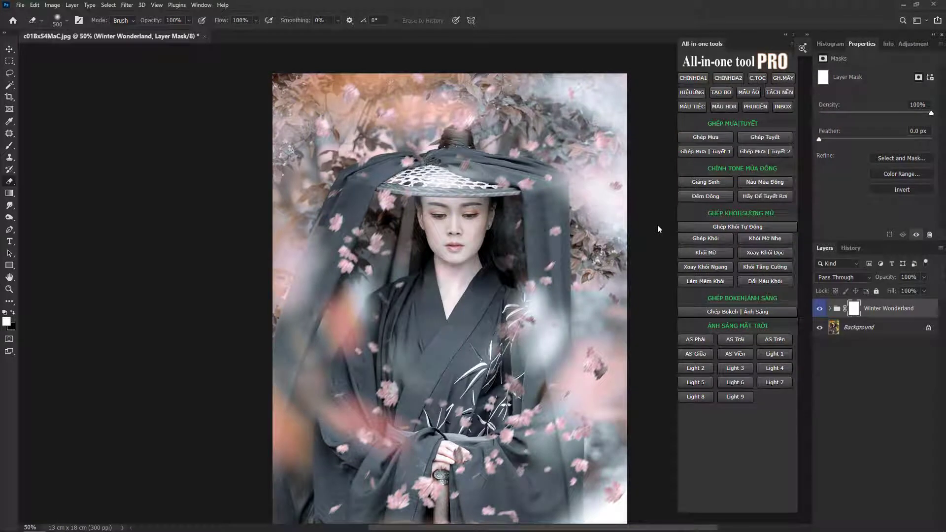
key("ctrl+shift+a")
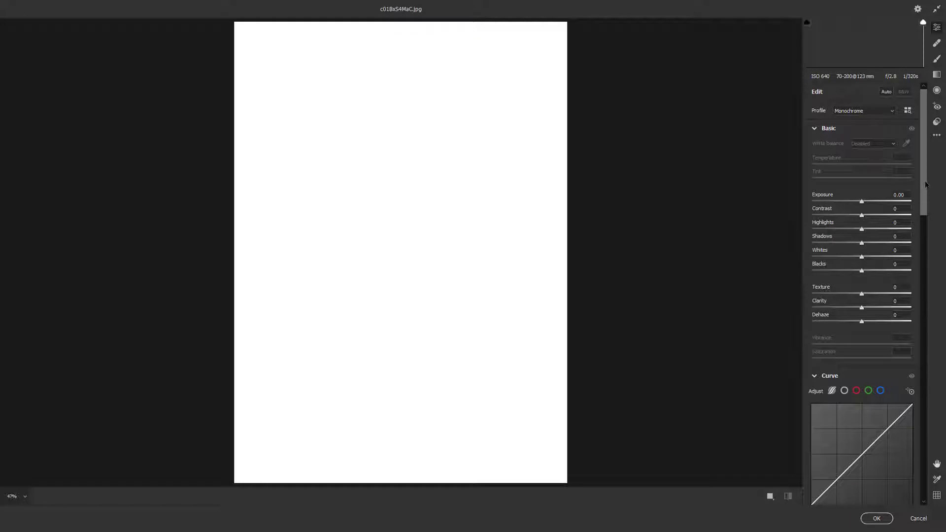
left_click_drag(930, 274, 931, 312)
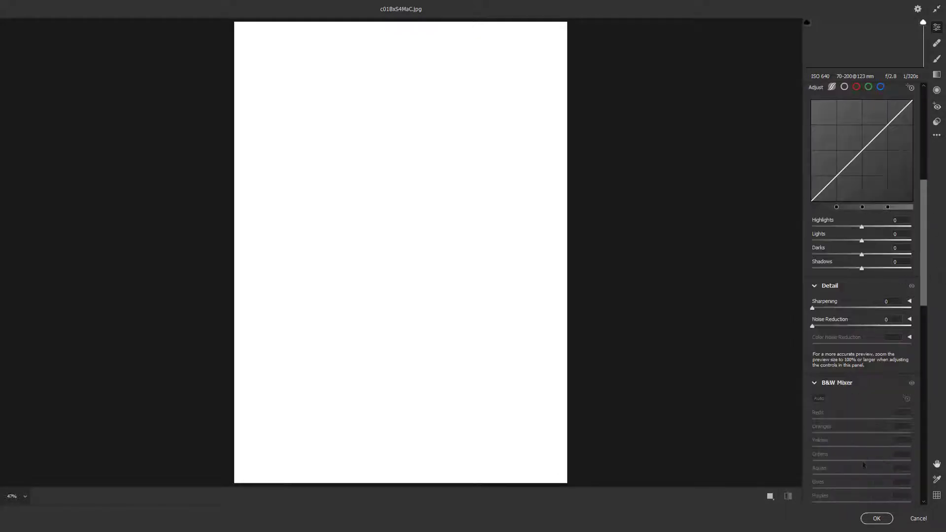
left_click(919, 518)
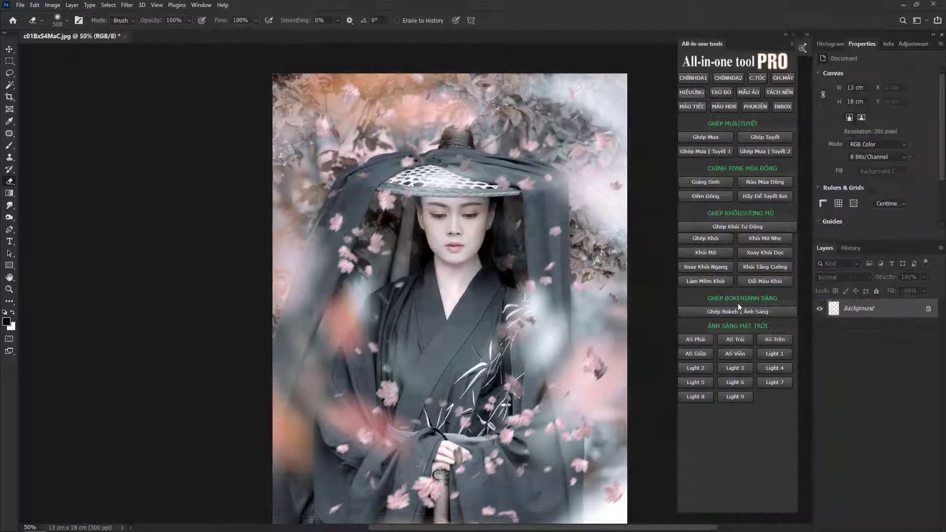
left_click(737, 312)
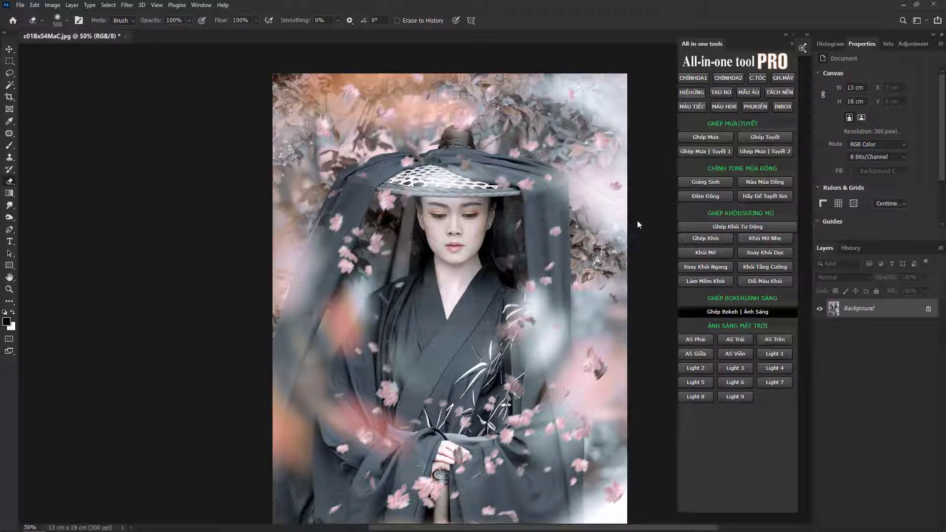
Step: Color-grade the image in Camera Raw: midtones hue 239, saturation 13; shadows hue 63, saturation 5; highlights shifted toward blue
key("ctrl+shift+a")
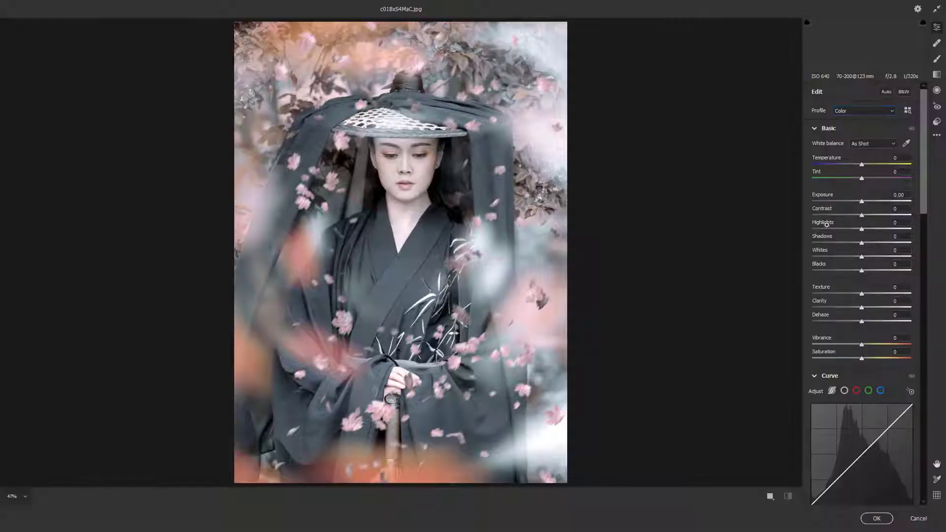
left_click_drag(923, 197, 937, 378)
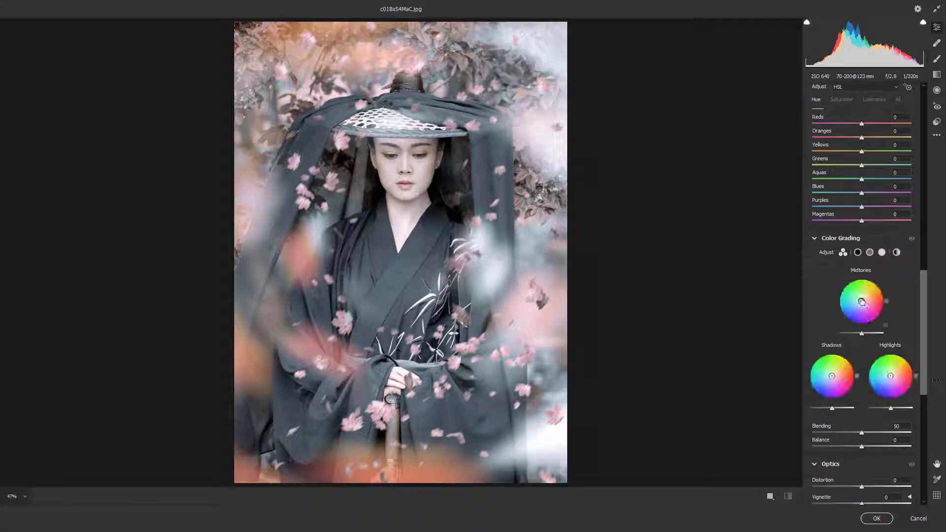
mouse_move(861, 302)
left_mouse_down()
mouse_move(850, 279)
mouse_move(859, 303)
left_mouse_up()
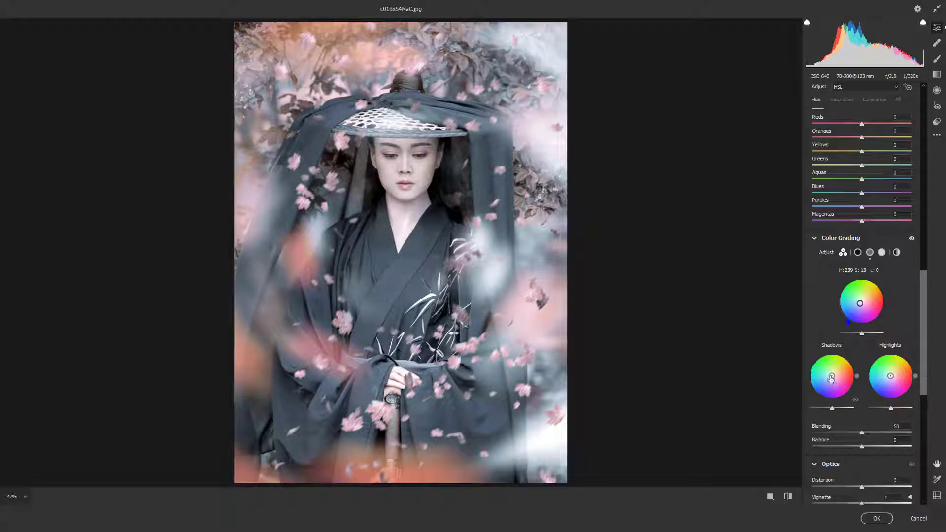
left_click_drag(831, 377, 832, 377)
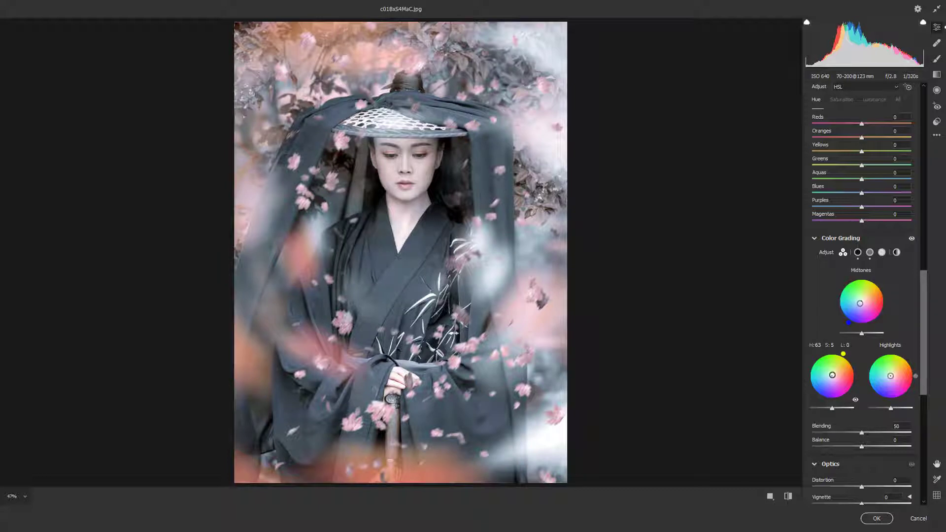
left_click_drag(890, 376, 887, 382)
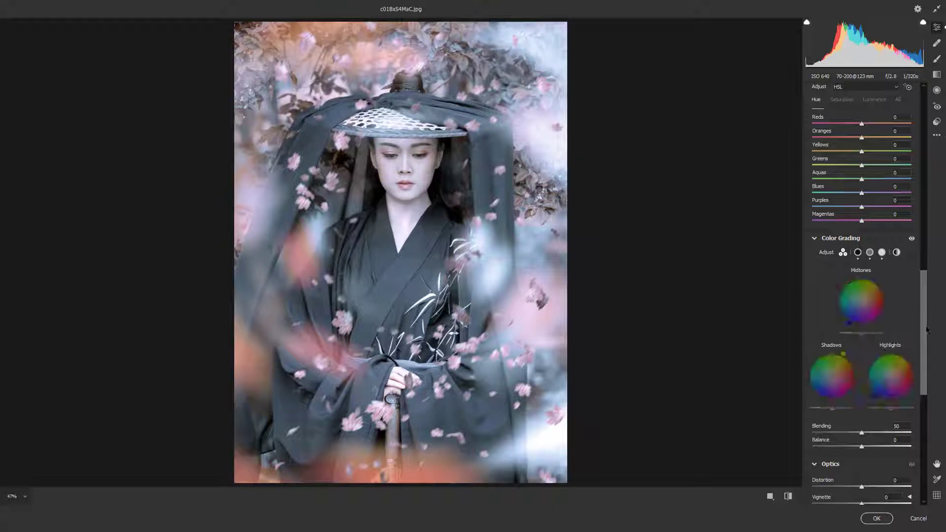
Step: Set the Optics vignette to -100 in Camera Raw and expand the Defringe settings
scroll(919, 385, "down", 5)
scroll(919, 384, "down", 3)
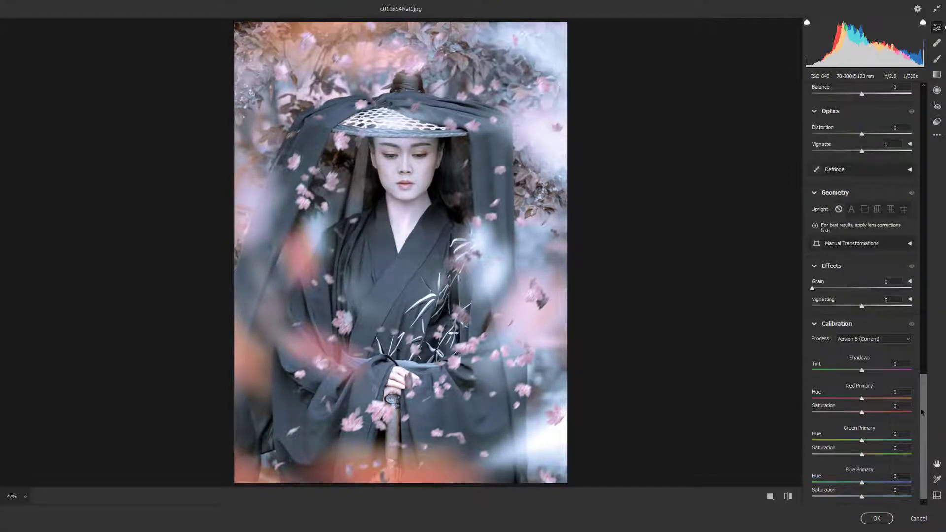
scroll(922, 402, "up", 1)
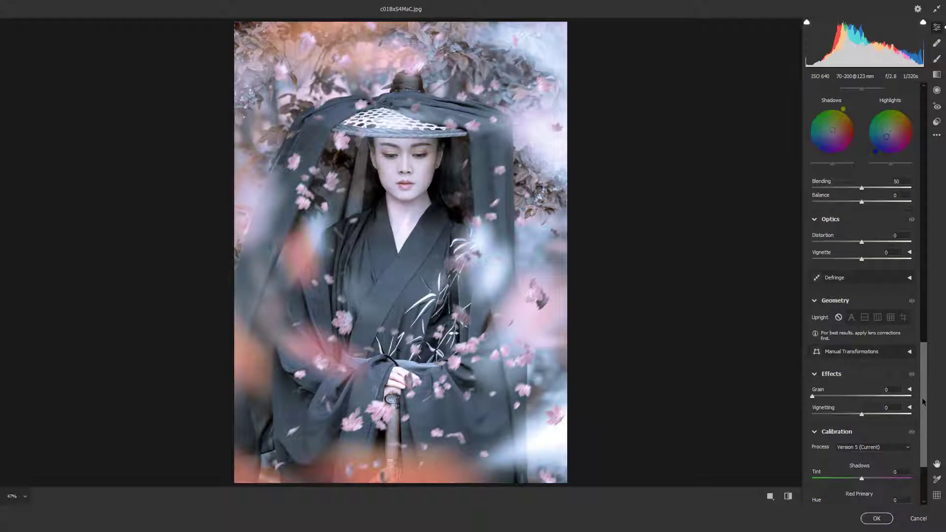
left_click_drag(923, 398, 923, 397)
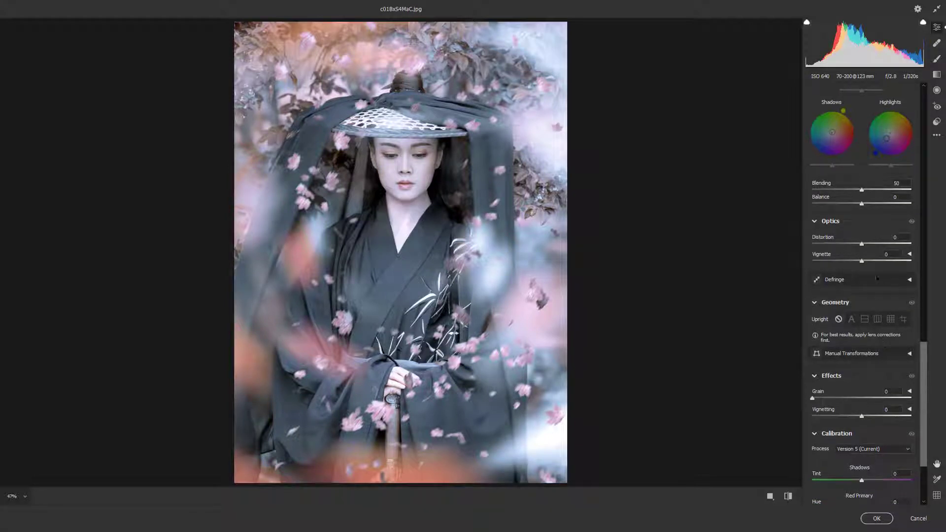
left_click_drag(861, 261, 810, 263)
left_click(910, 280)
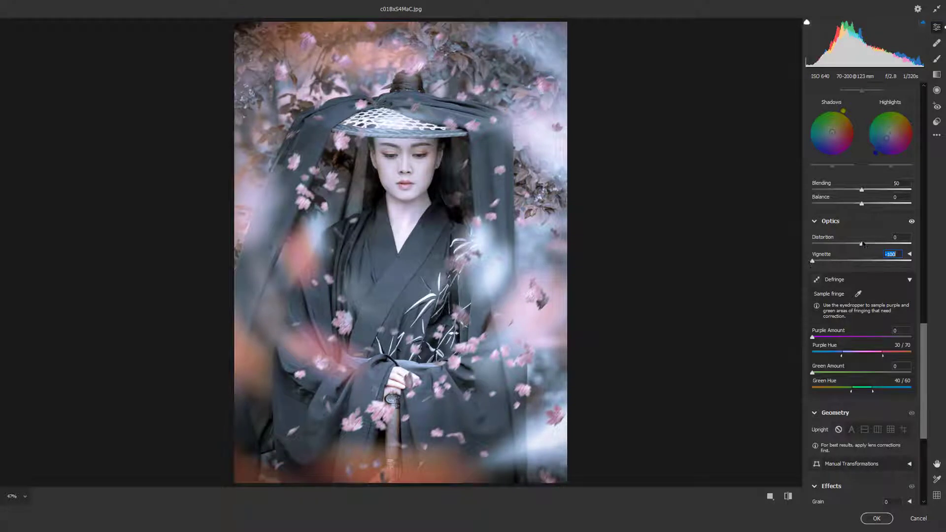
Step: Try a lens distortion of +1, reset it, and apply the Camera Raw adjustments to the image
left_click_drag(862, 243, 863, 246)
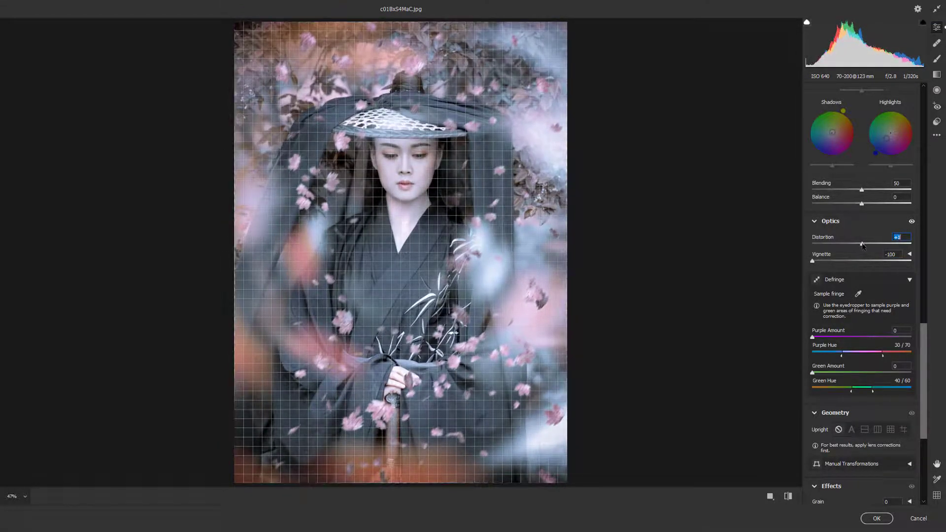
double_click(861, 243)
left_click_drag(926, 336, 919, 136)
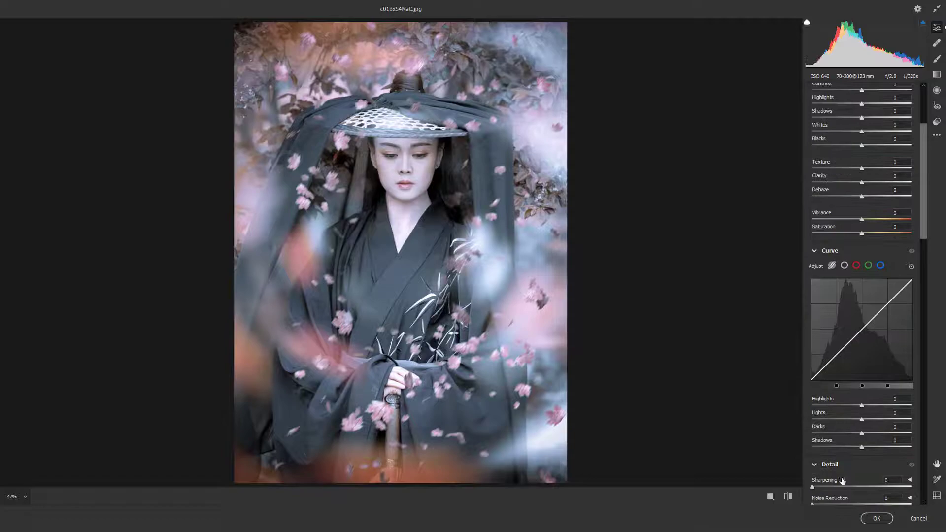
left_click(876, 519)
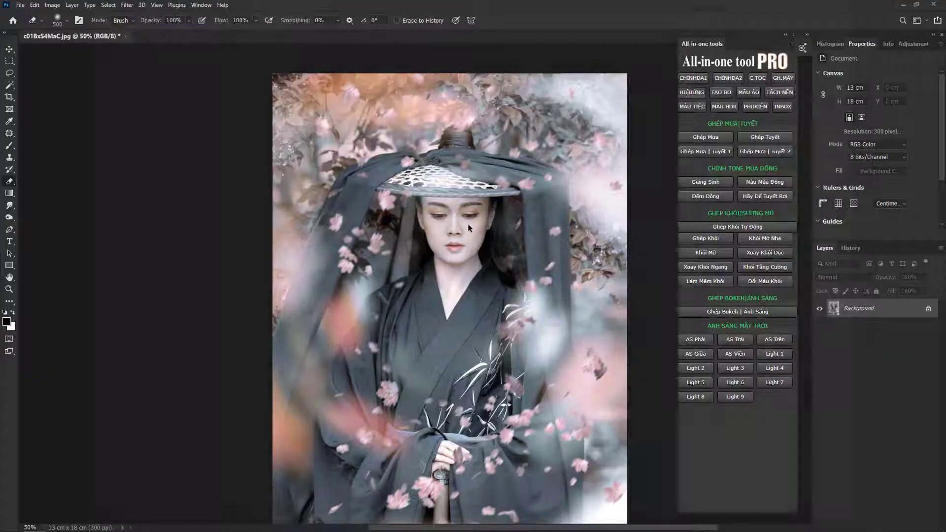
scroll(467, 227, "down", 1)
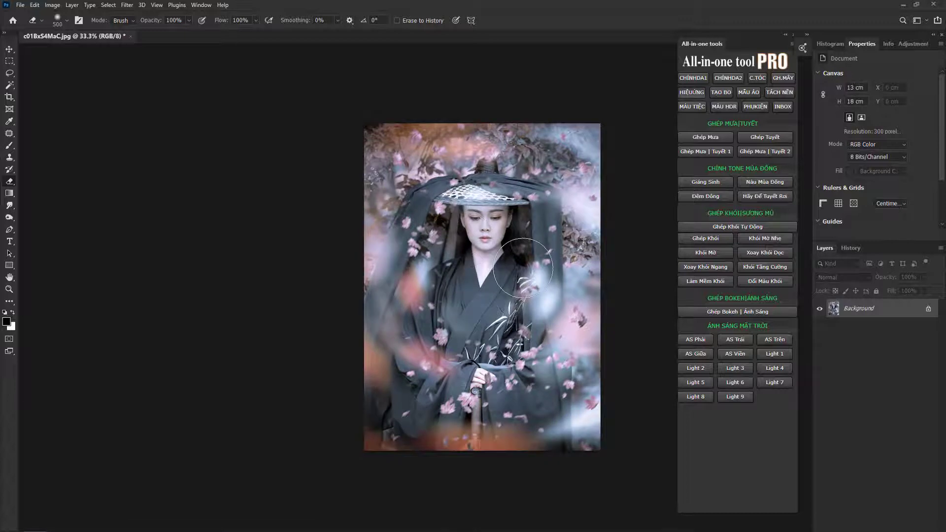
Step: Inspect the graded portrait, save it as a JPEG named c01BxS4MaC+, and close the document
key("v")
scroll(512, 266, "up", 1)
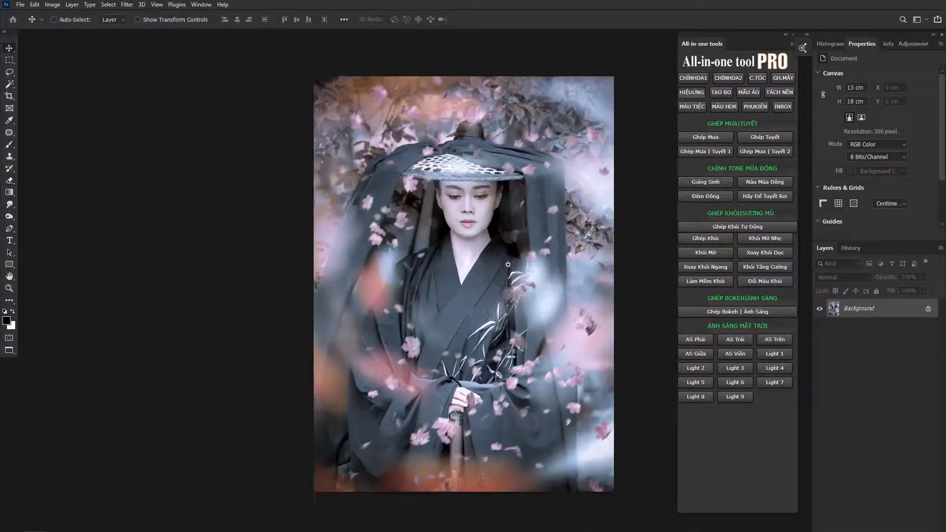
scroll(501, 262, "up", 1)
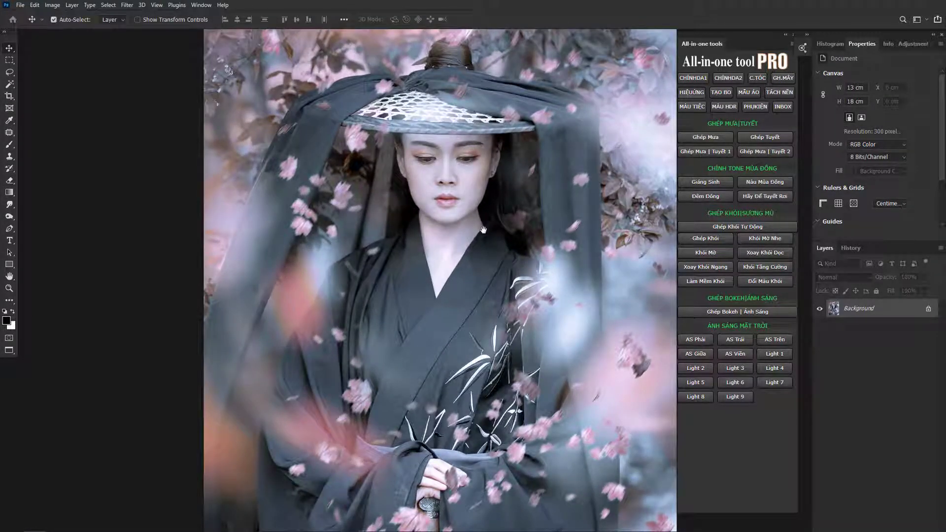
scroll(482, 230, "down", 2)
key("ctrl+shift+s")
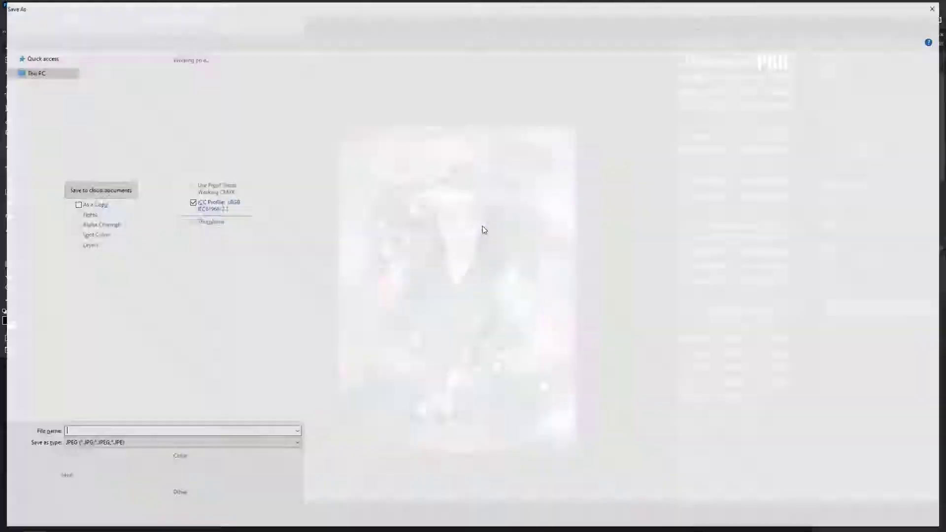
left_click(182, 432)
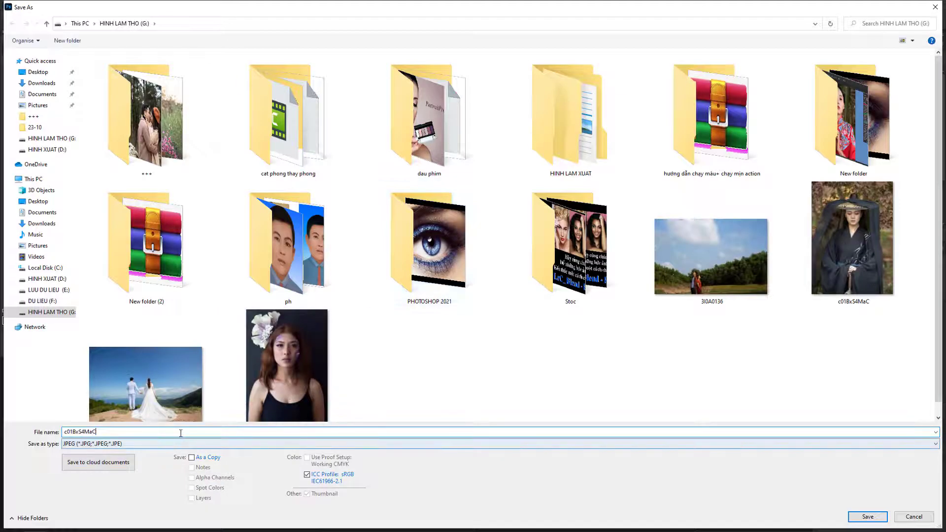
key("Return")
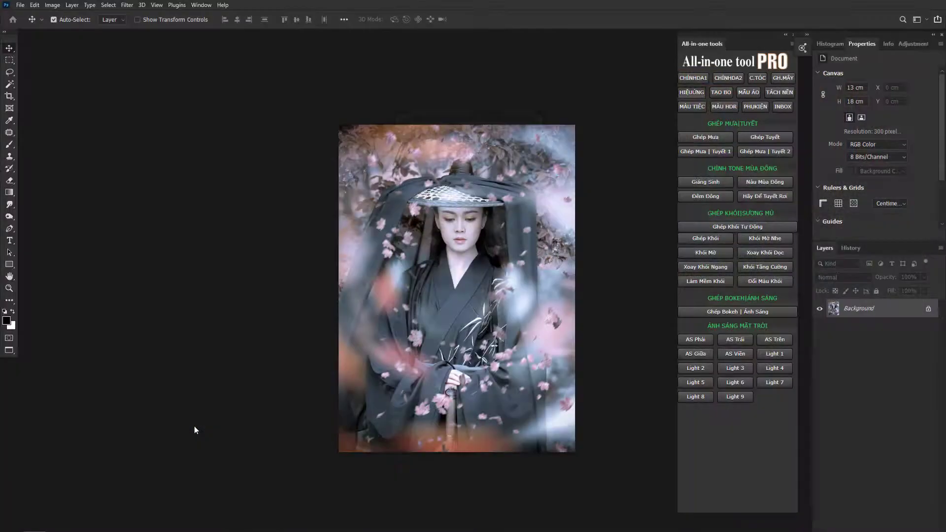
key("Return")
key("ctrl+w")
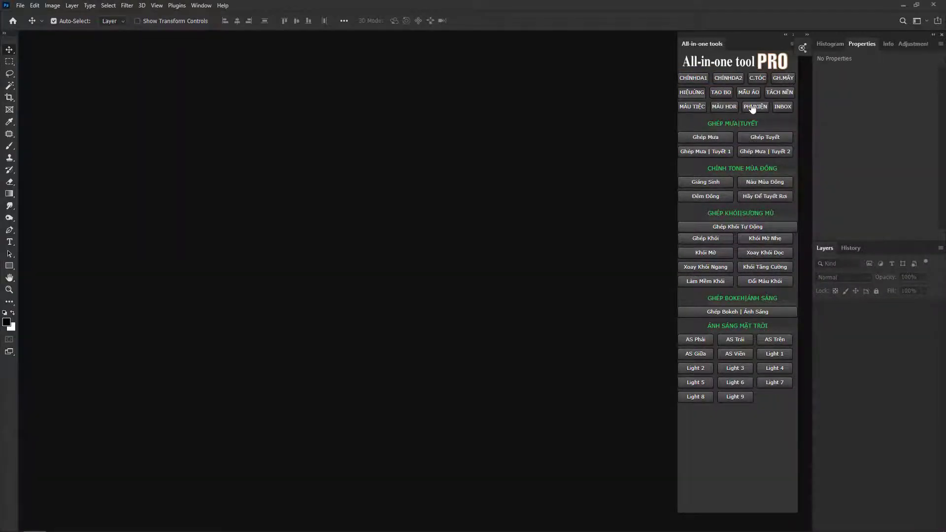
Step: Show the PHỤ KIỆN accessory overlays, and open c01BxS4MaC and c01BxS4MaC+ together from the HINH LAM THO (G:) drive
left_click(752, 107)
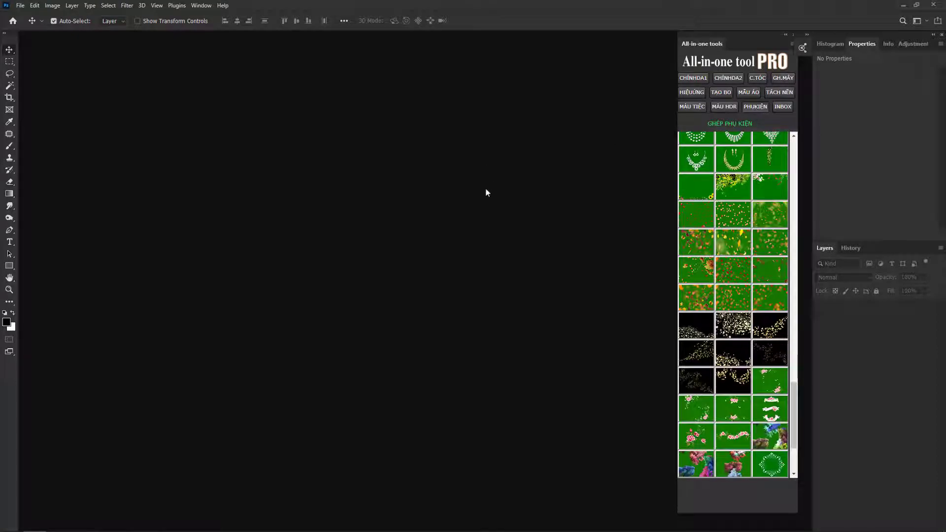
double_click(486, 189)
double_click(487, 231)
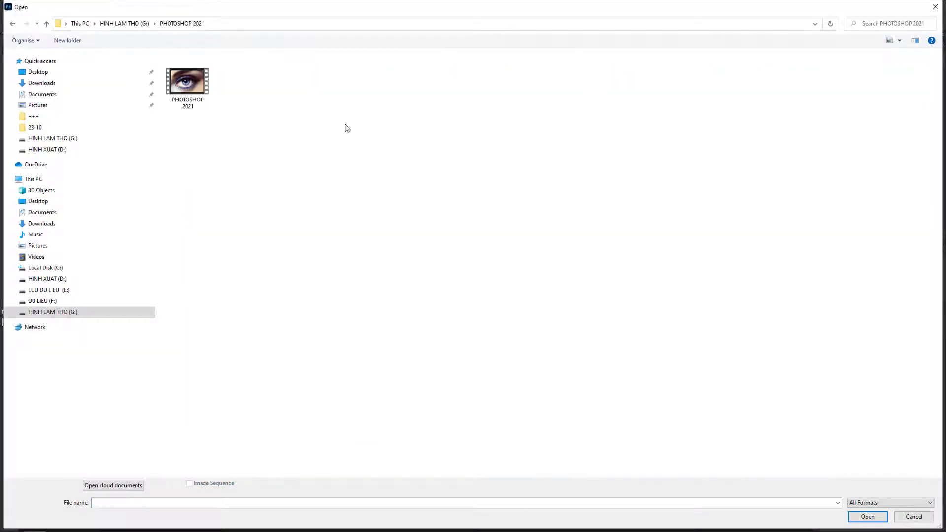
left_click(120, 24)
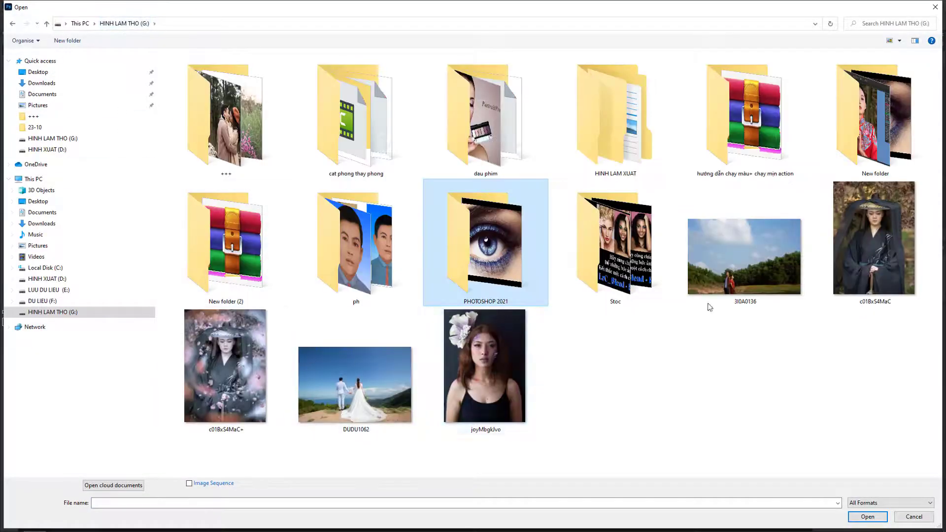
left_click(874, 236)
left_click(239, 357, "ctrl")
key("Return")
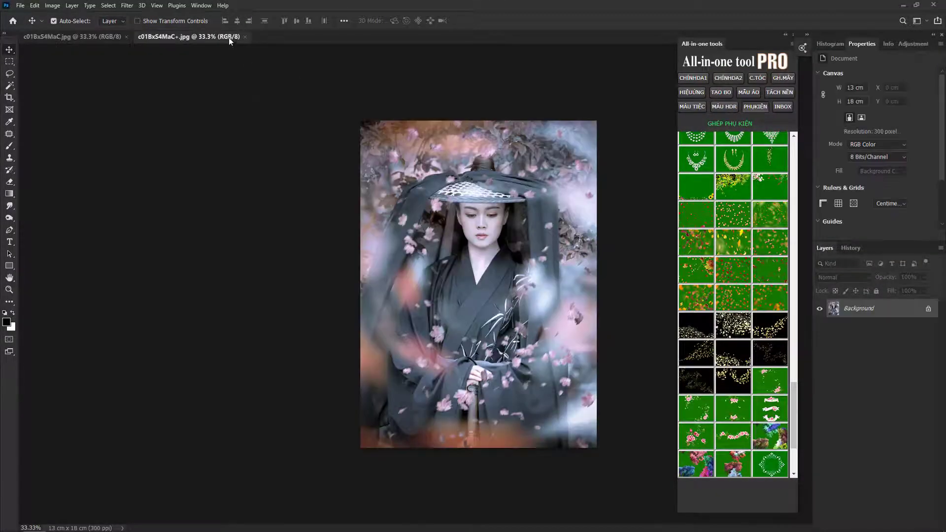
Step: Float both documents in separate windows and align the original portrait side by side with the edited version
left_click_drag(229, 37, 589, 152)
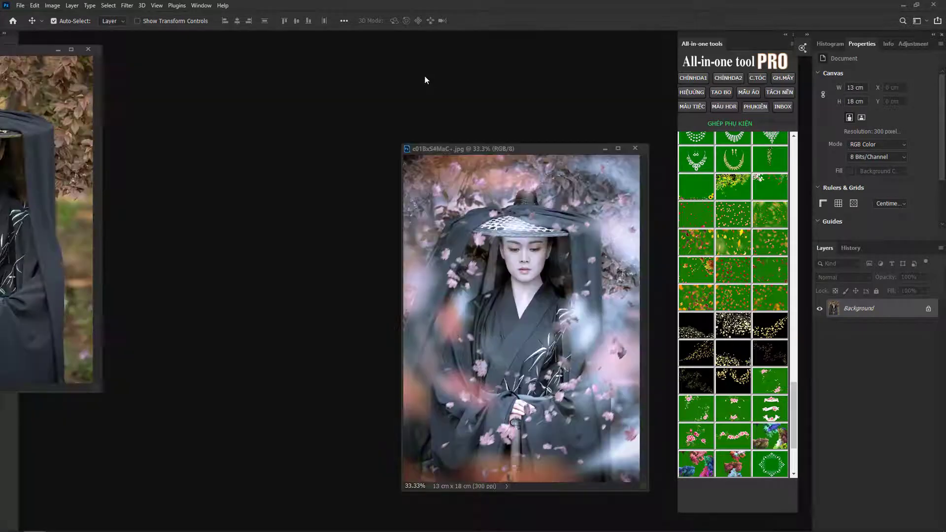
left_click_drag(44, 49, 340, 147)
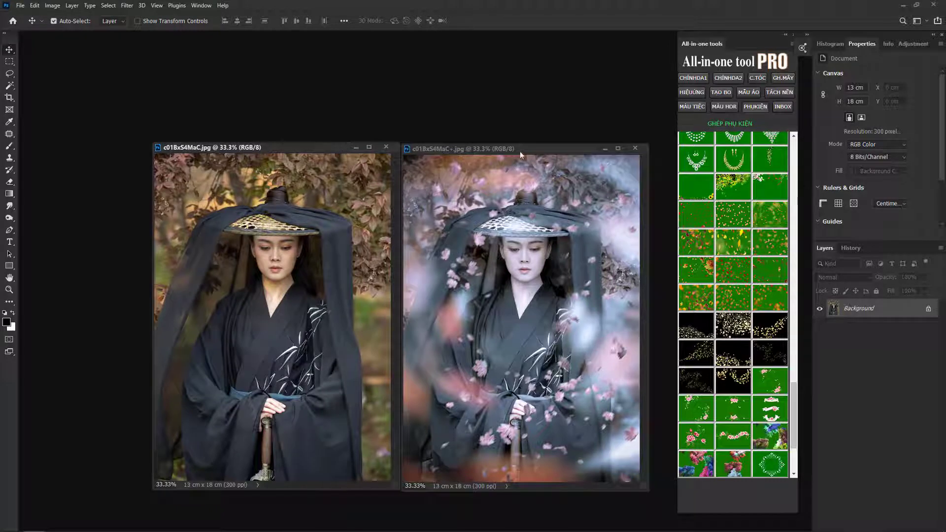
left_click_drag(520, 152, 522, 149)
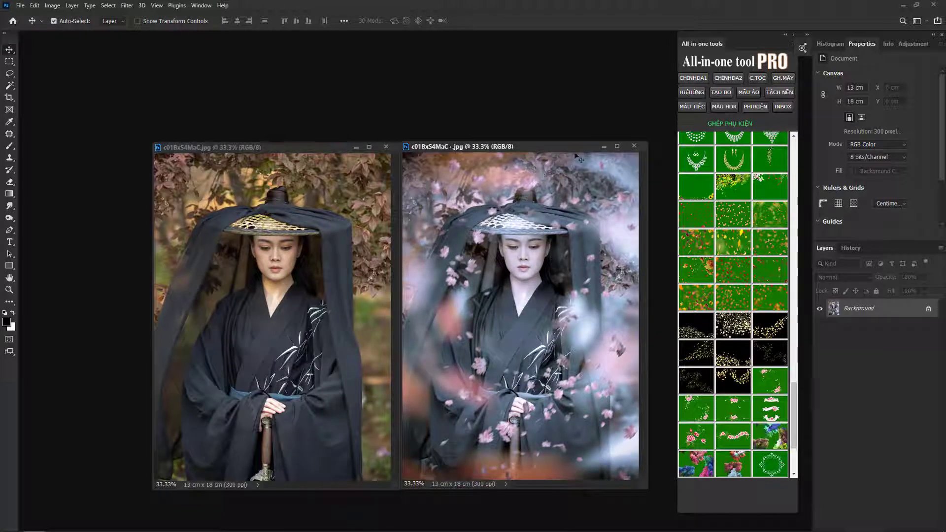
Step: Deepen the edited portrait's shadows with a Levels black input of 17, and fit it in its window beside the original
key("ctrl+minus")
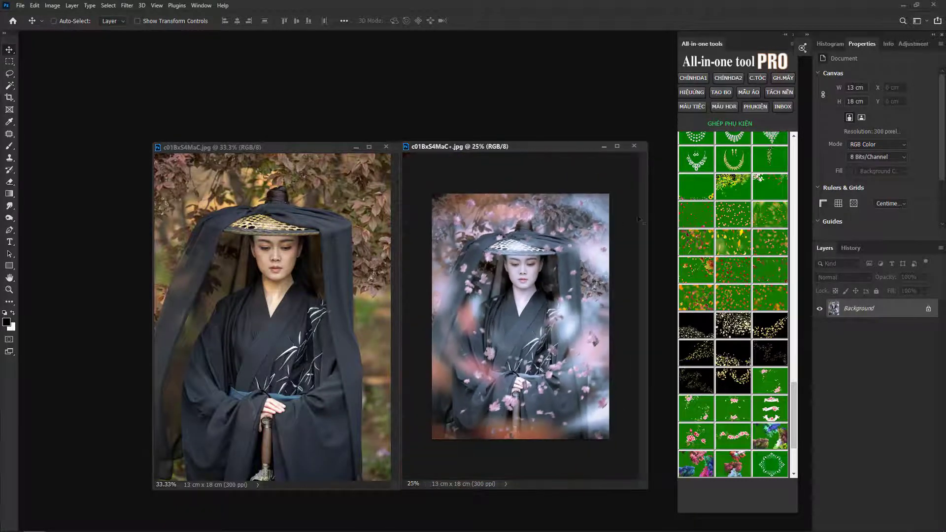
key("ctrl+l")
left_click_drag(621, 182, 624, 182)
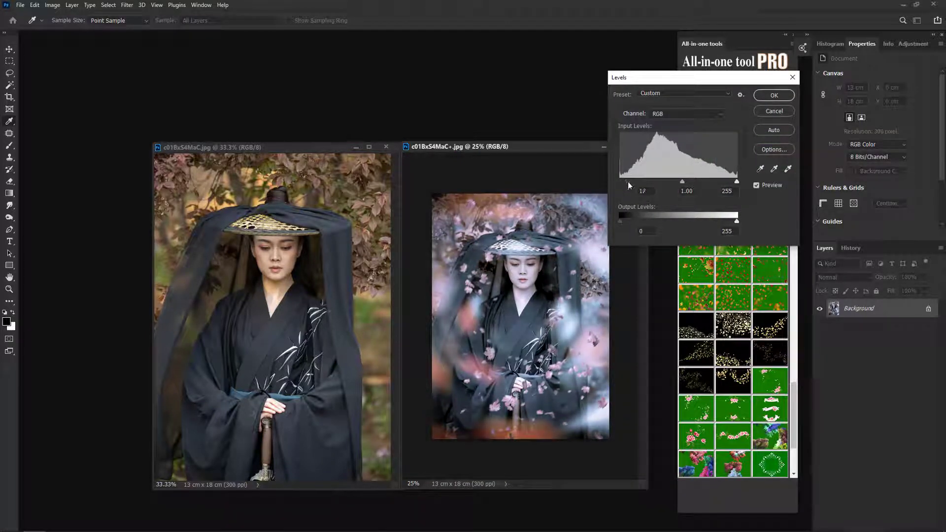
key("Return")
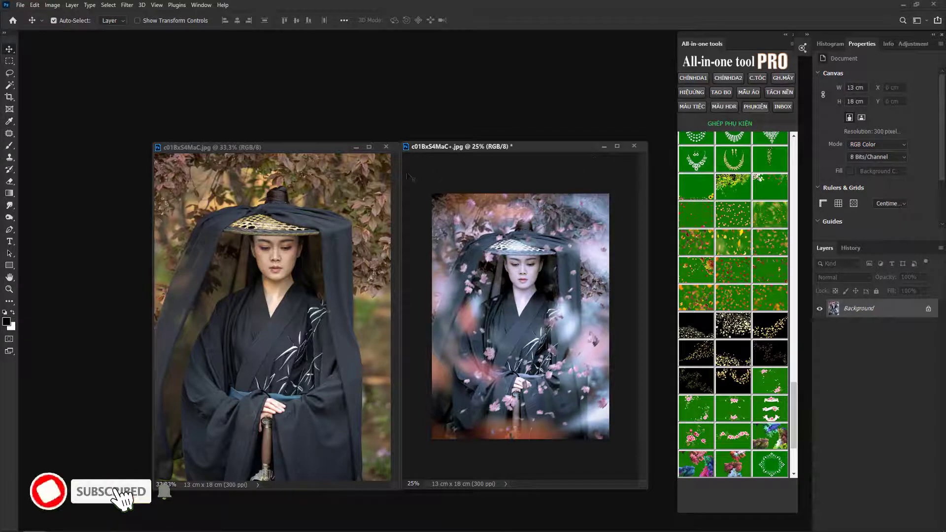
key("ctrl+0")
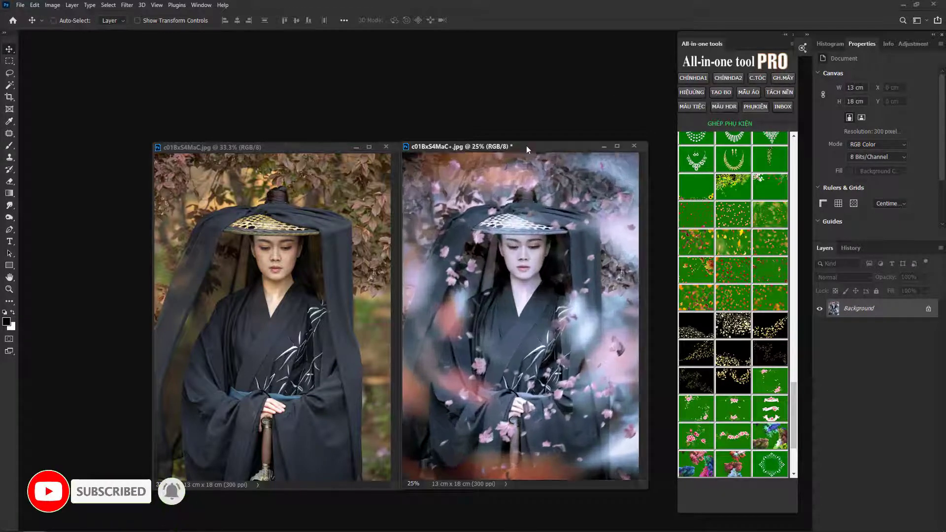
left_click_drag(331, 149, 330, 147)
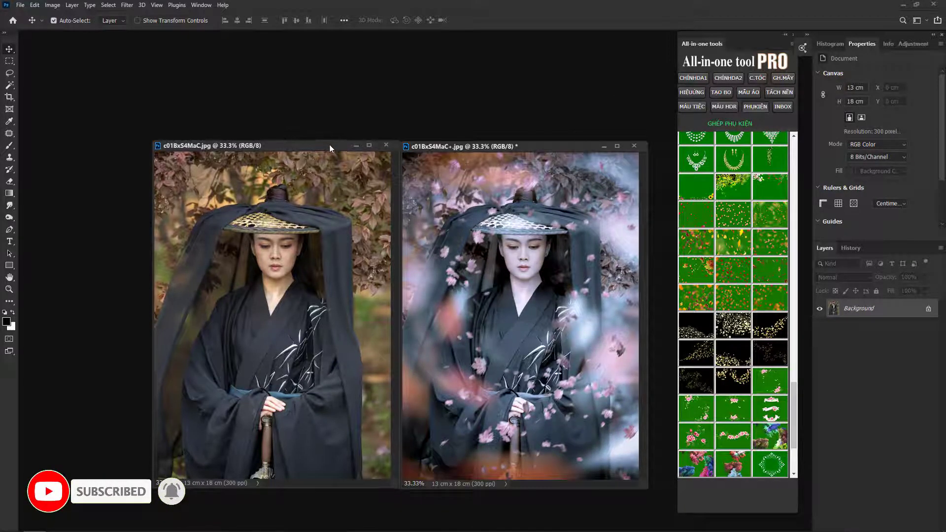